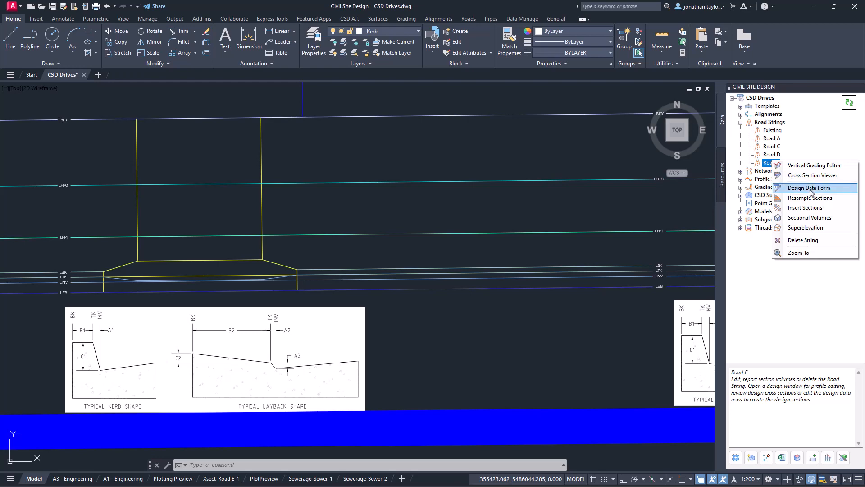
Open the design data form for Road E and show the first LTK variation under Driveway 45
click(811, 192)
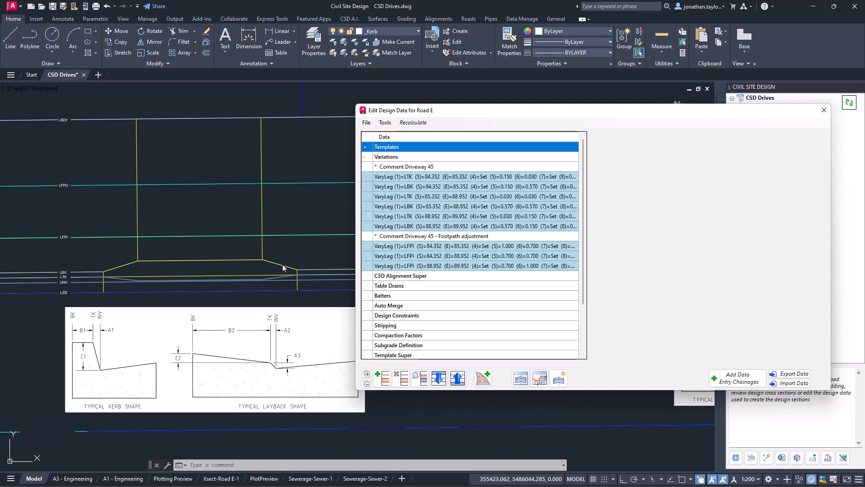
click(421, 177)
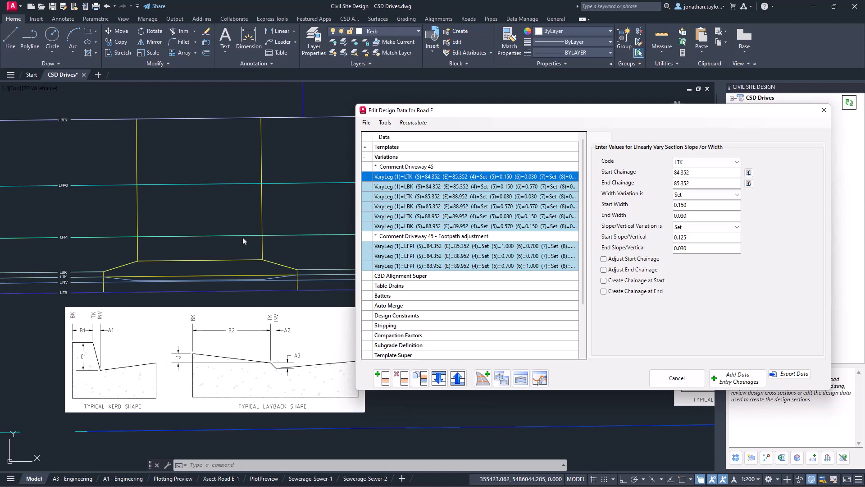
click(467, 19)
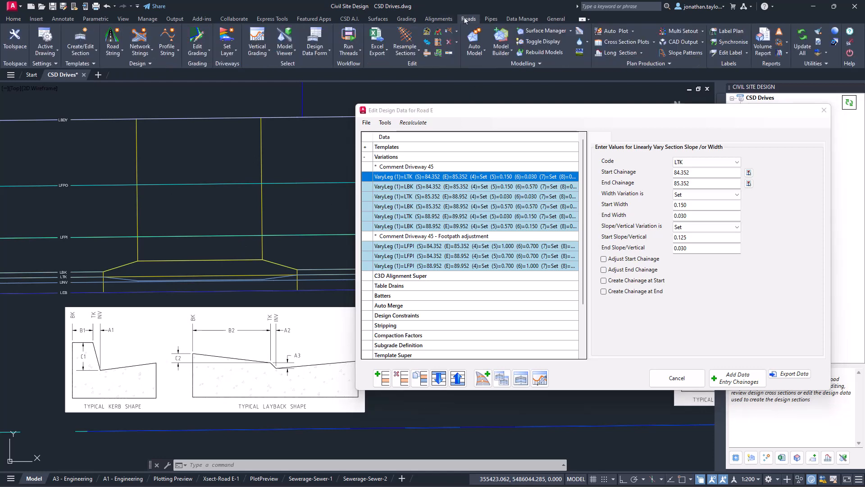
click(782, 457)
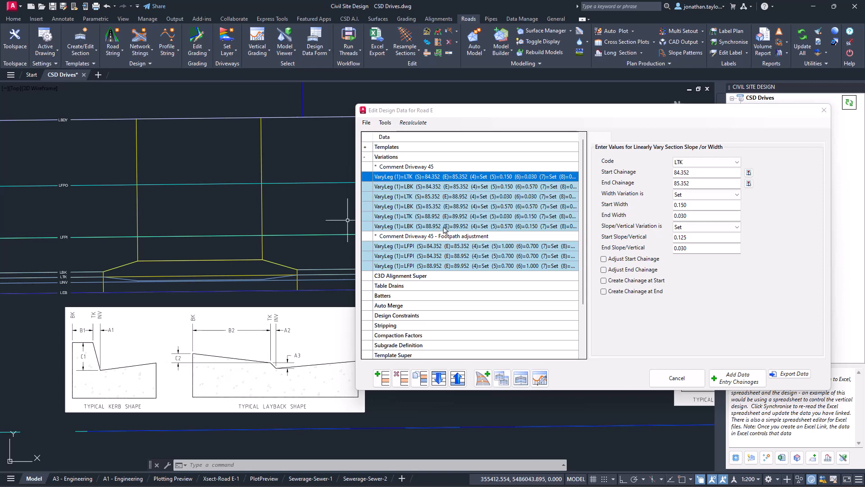
Add the comment "Driveway 46" at the end of Road E's Variations
middle_drag(279, 235, 86, 231)
mouse_move(261, 227)
middle_down()
mouse_move(48, 219)
mouse_move(94, 237)
middle_up()
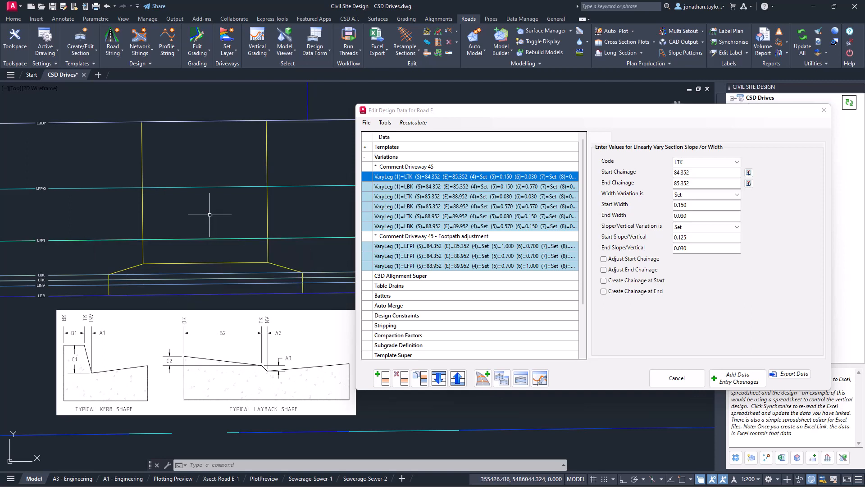
middle_drag(209, 214, 199, 216)
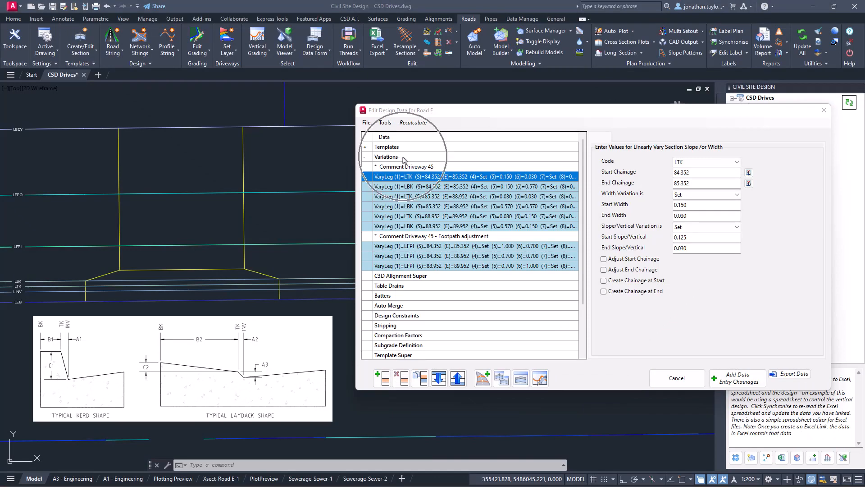
double_click(404, 157)
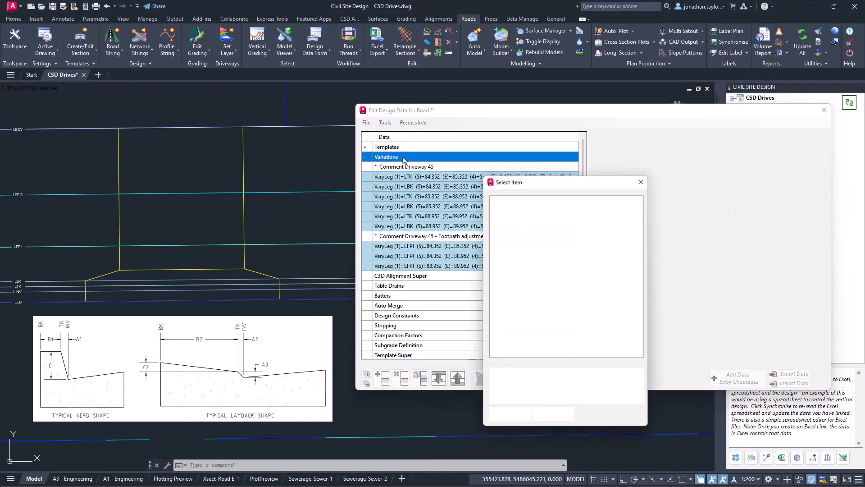
drag(530, 187, 426, 130)
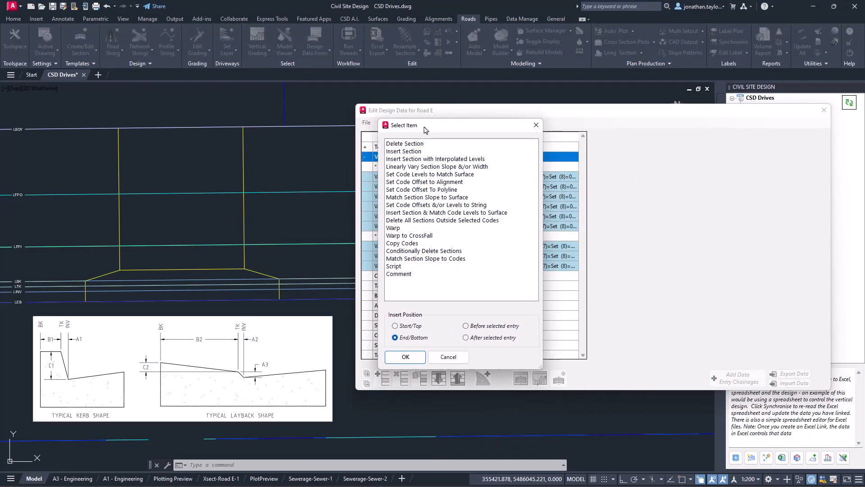
click(403, 274)
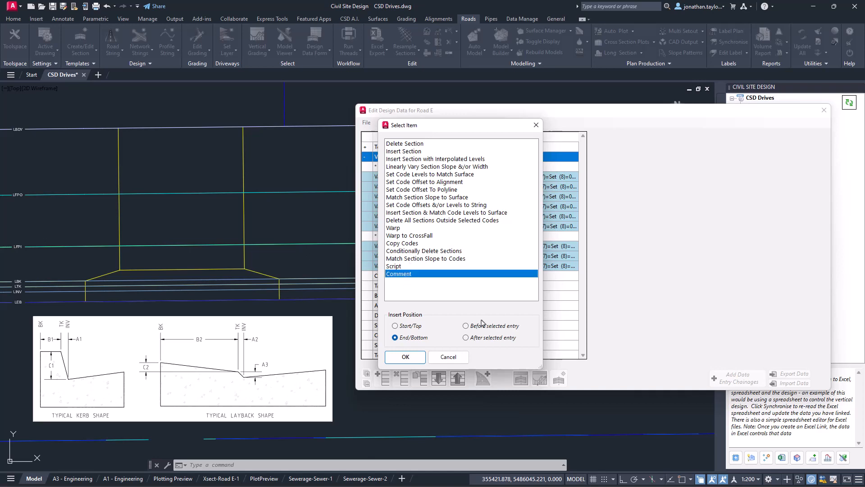
click(406, 357)
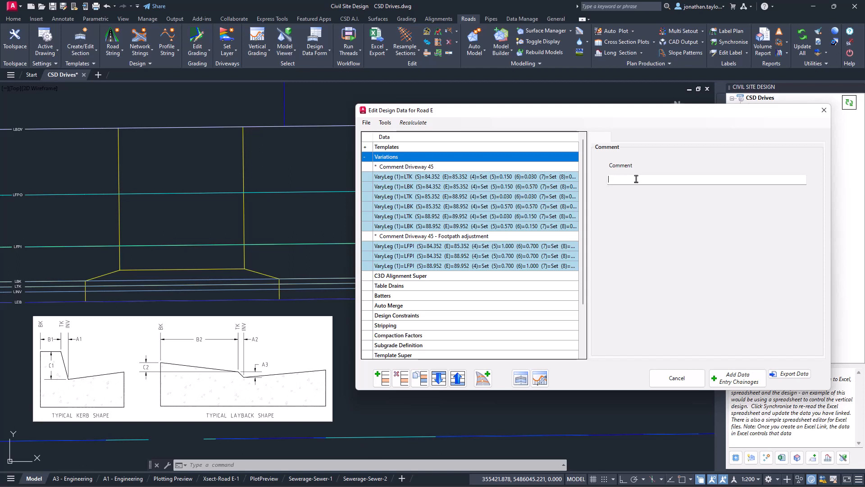
text(Drivesa)
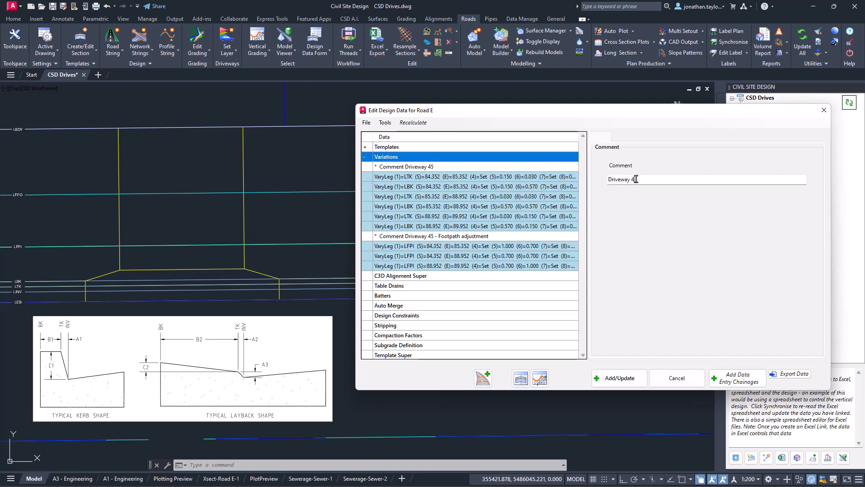
click(620, 377)
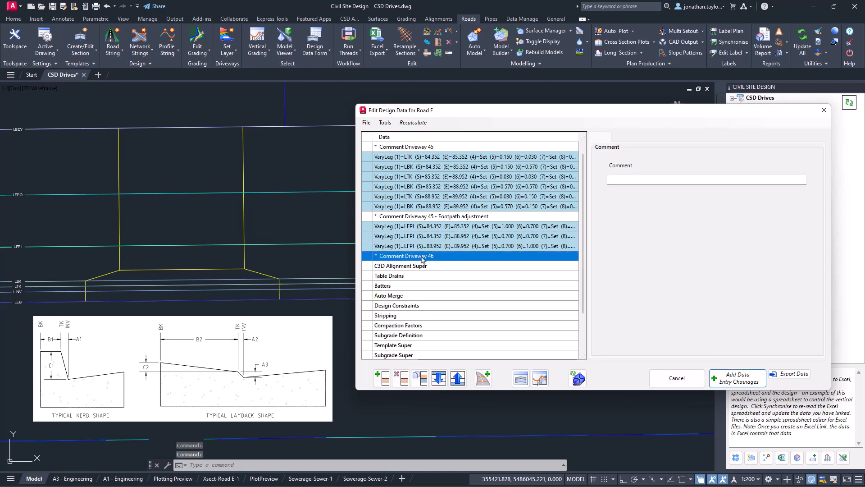
Start a Linearly Vary Section Slope &/or Width variation at the end of the Variations and set its code to LTK
scroll(420, 251, up, 1)
double_click(402, 157)
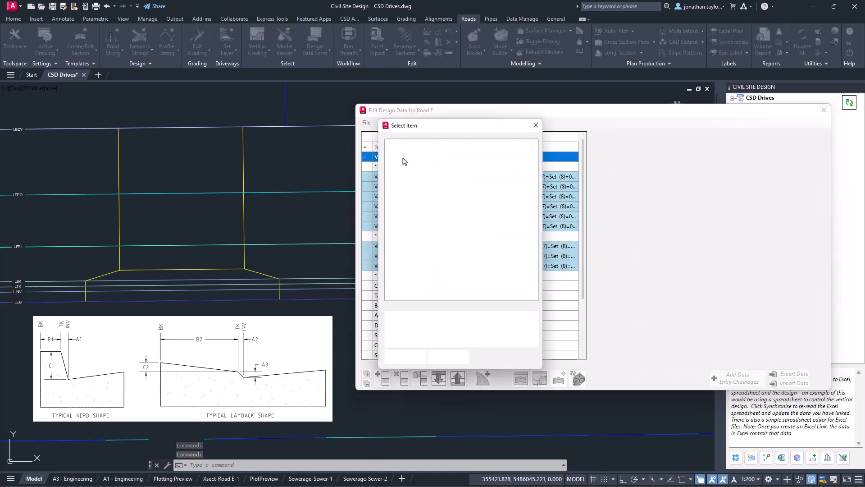
click(436, 167)
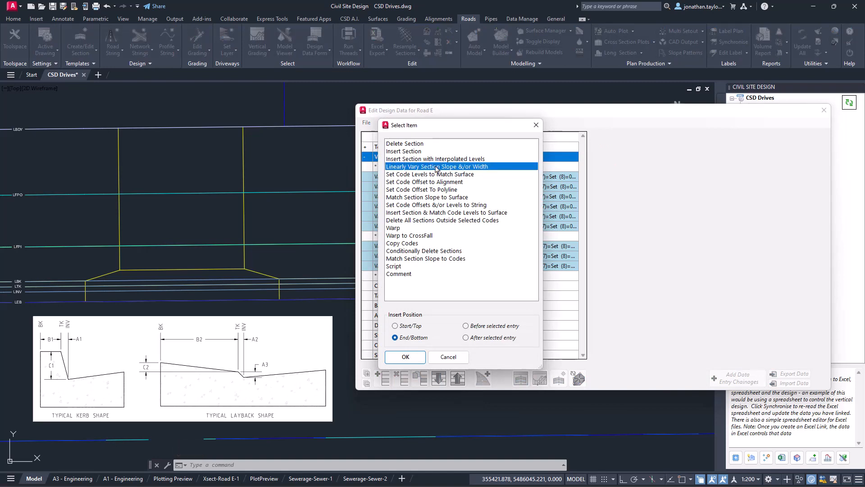
drag(464, 130, 556, 131)
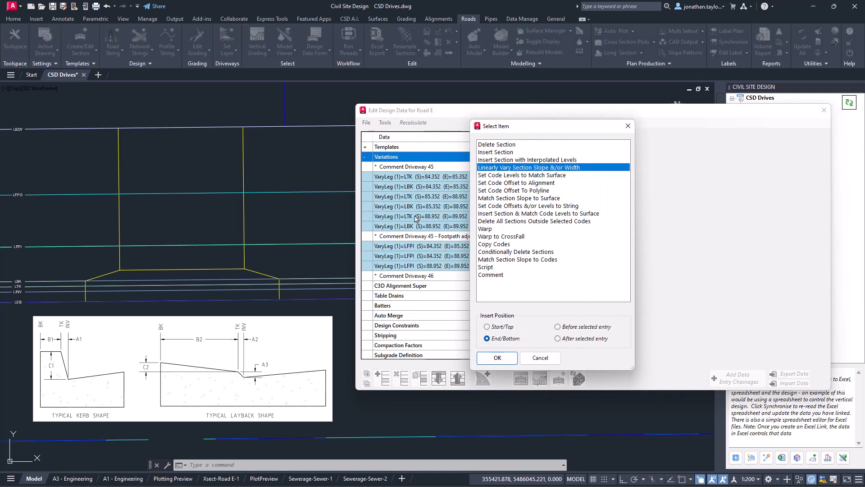
click(498, 358)
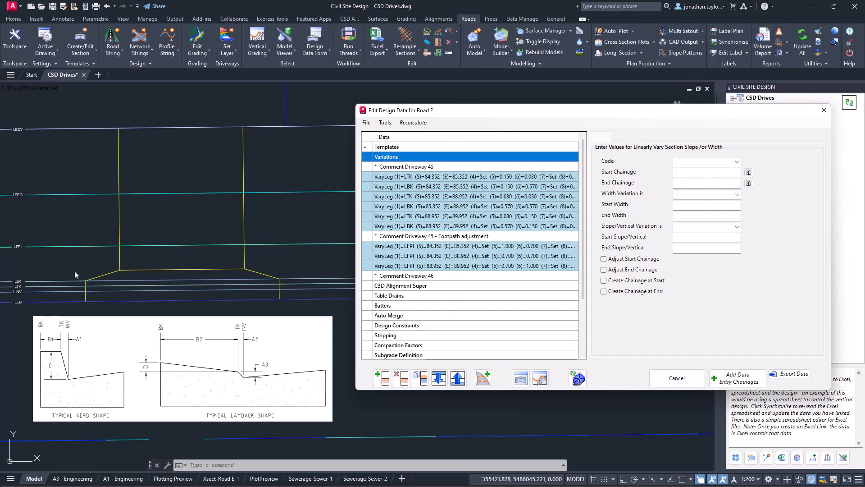
click(105, 272)
click(188, 281)
click(262, 280)
click(693, 161)
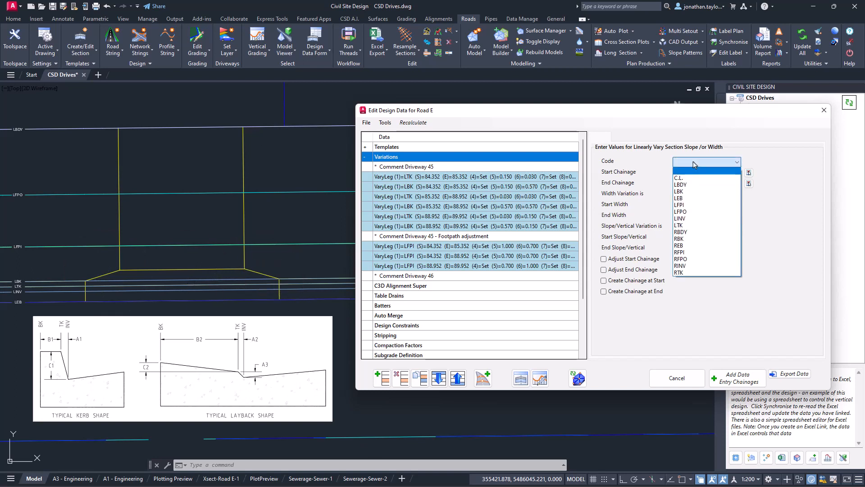
click(684, 226)
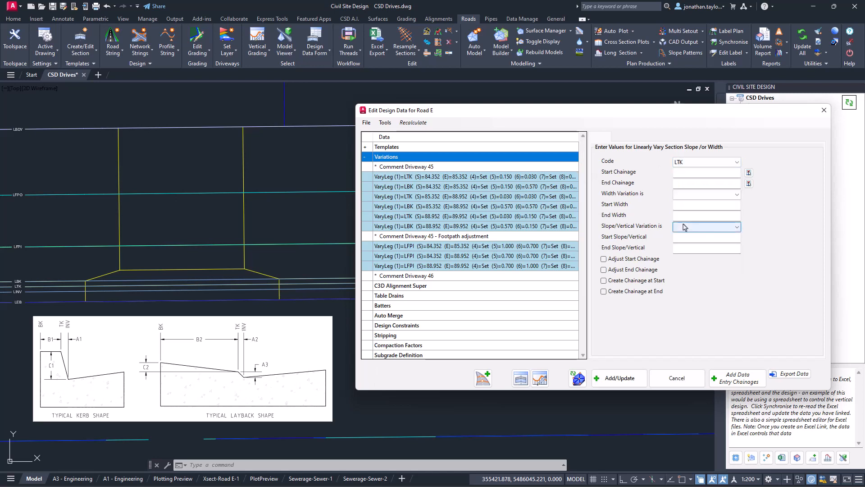
Pick the LTK variation's start chainage 102.352 and end chainage 103.352 from the two ends of the driveway's first splay
click(749, 173)
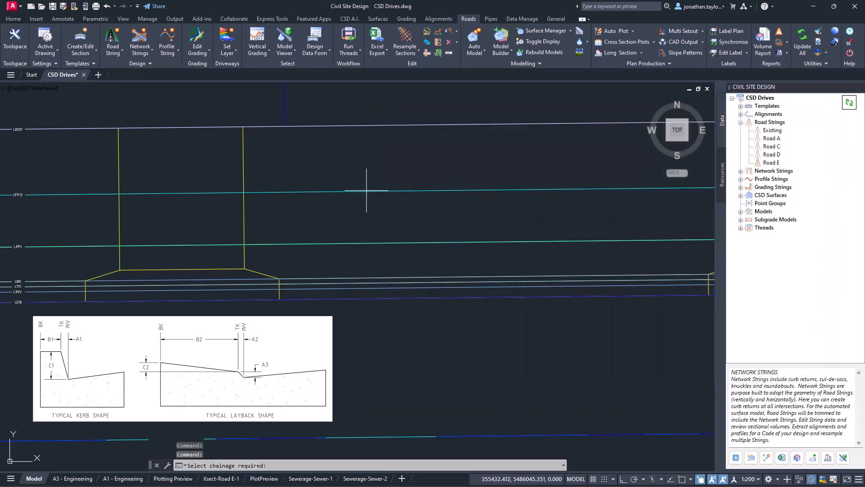
click(88, 279)
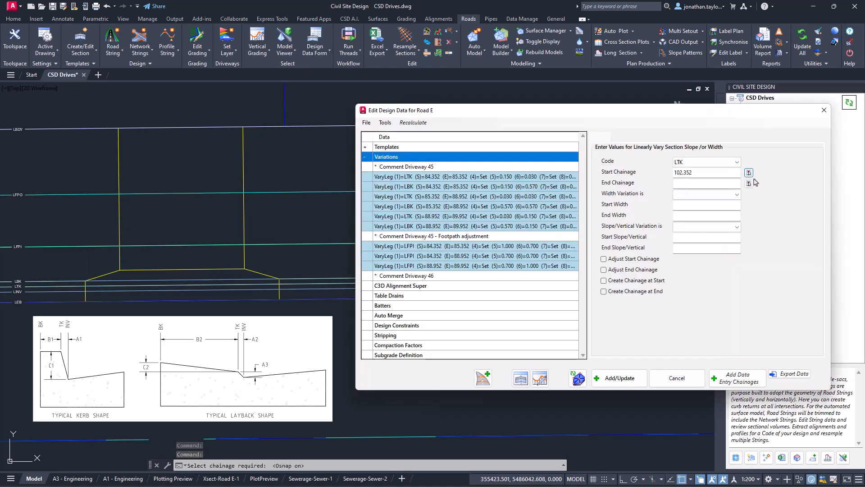
click(748, 183)
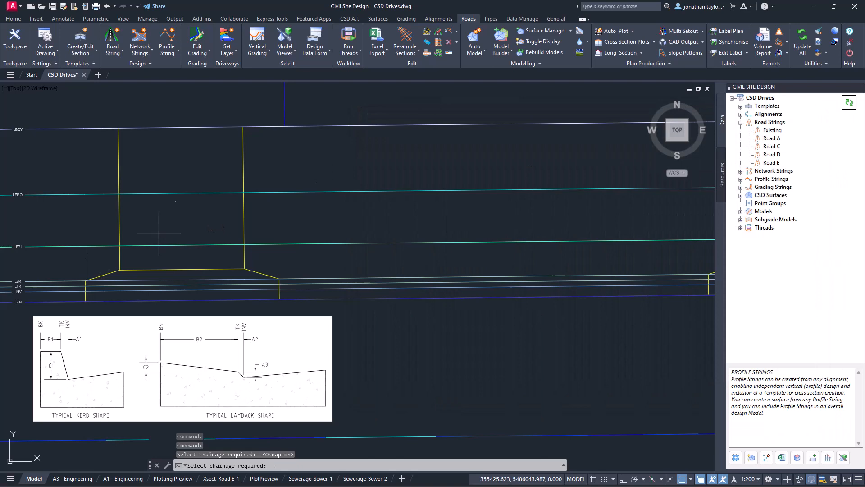
click(120, 270)
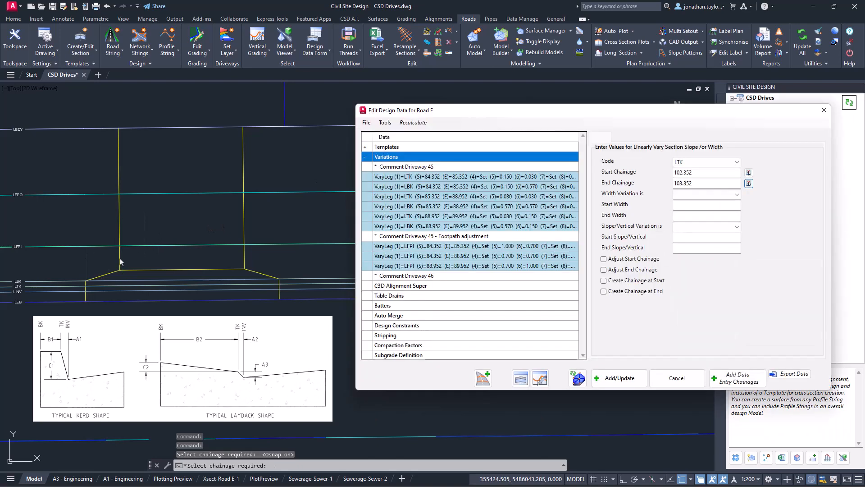
Make the LTK width variation Set, with a start width of 0.15 and an end width of 0
click(694, 194)
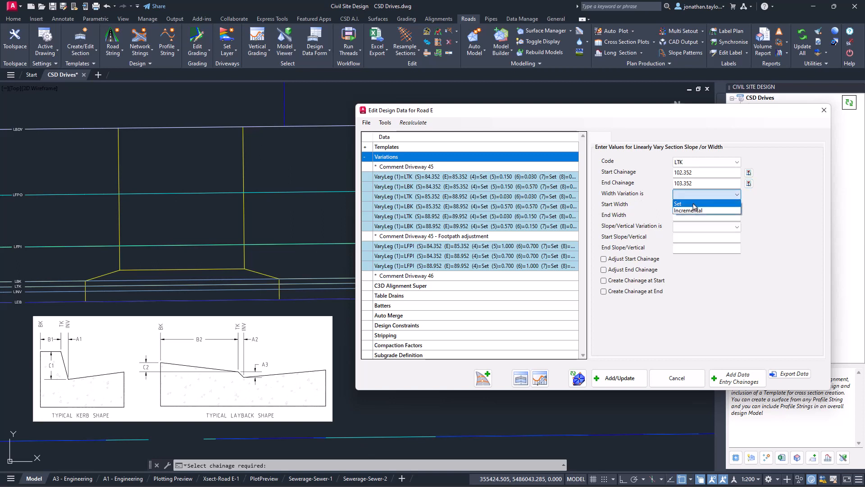
click(695, 202)
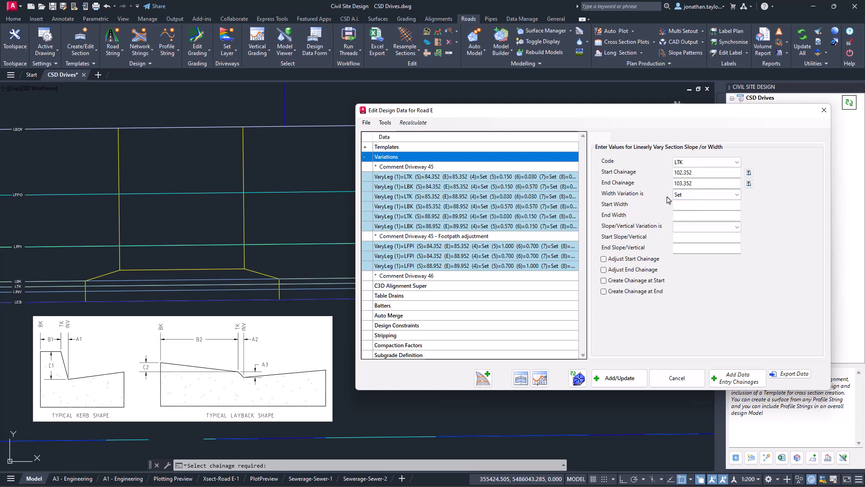
click(689, 205)
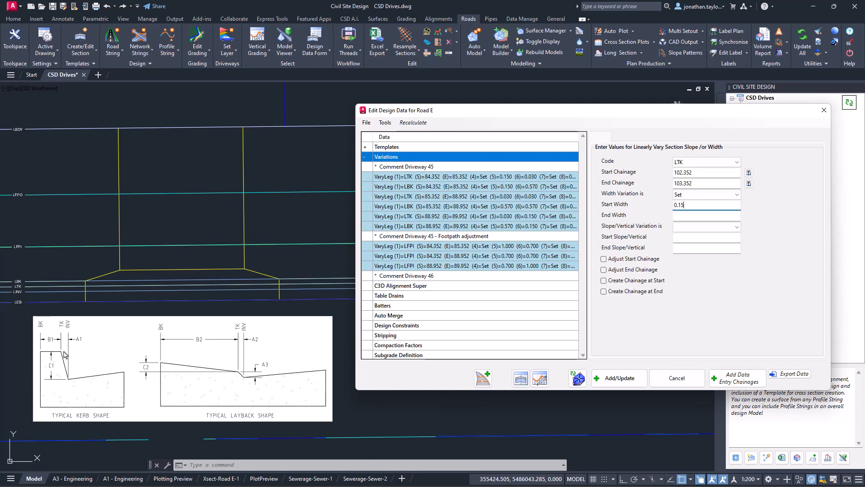
click(682, 218)
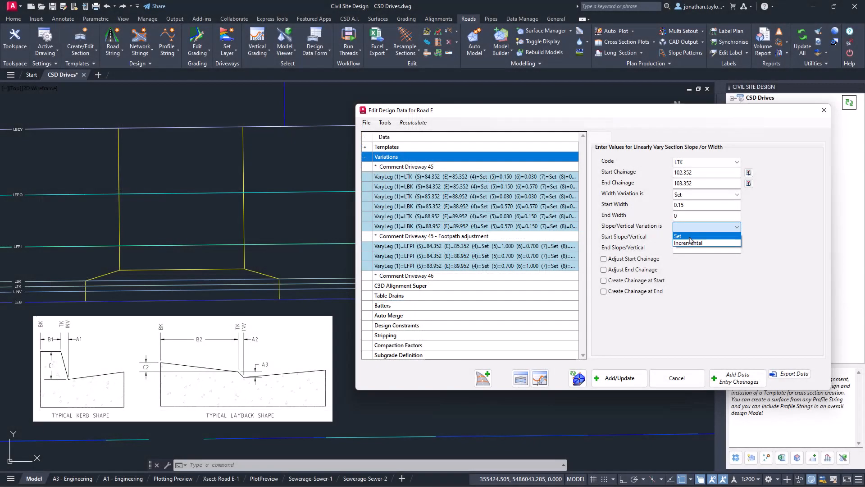
Make the LTK slope/vertical variation Set with a start value of 0.125, enter its end value, and add the variation
click(690, 237)
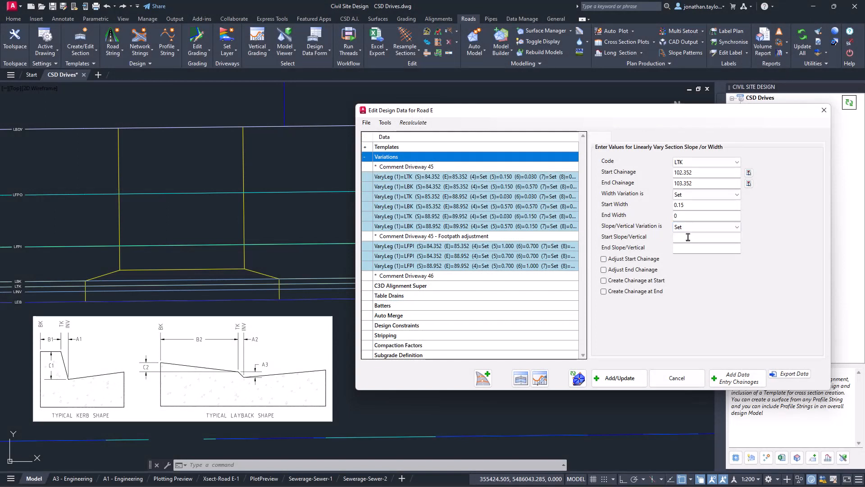
click(686, 238)
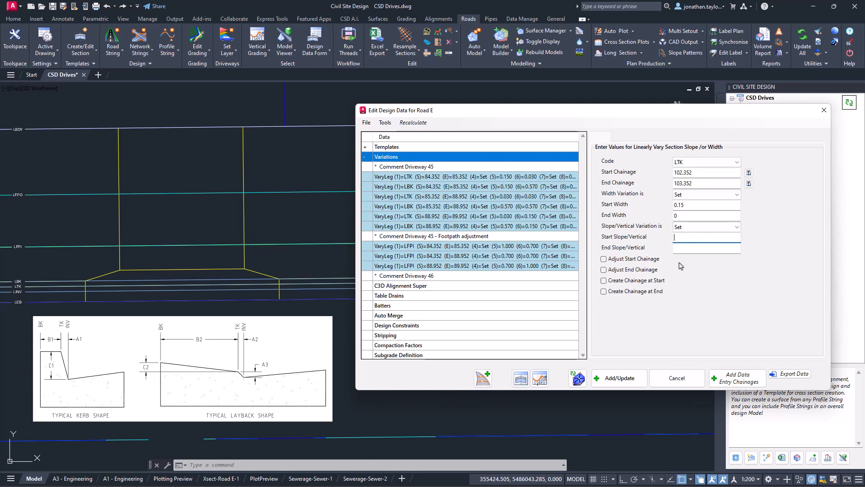
text(0.125)
click(702, 249)
click(622, 377)
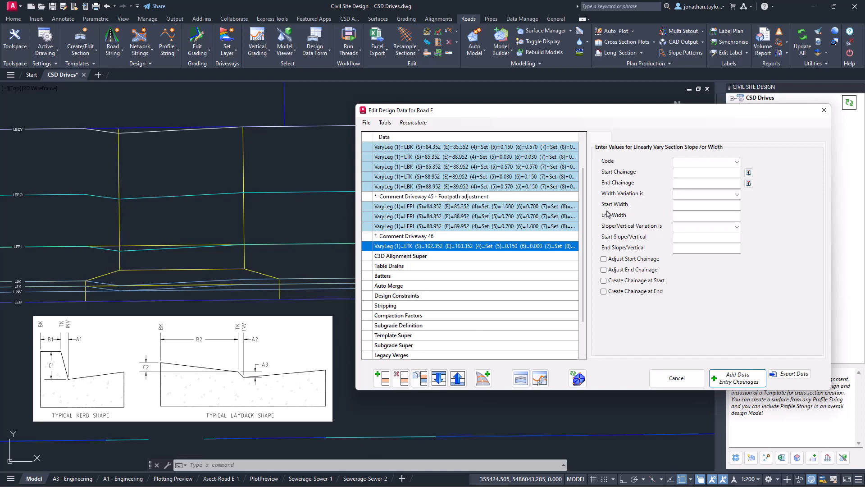
Set the new variation's code to LBK and pick start chainage 102.352 and end chainage 103.352 from the driveway's first splay
click(690, 162)
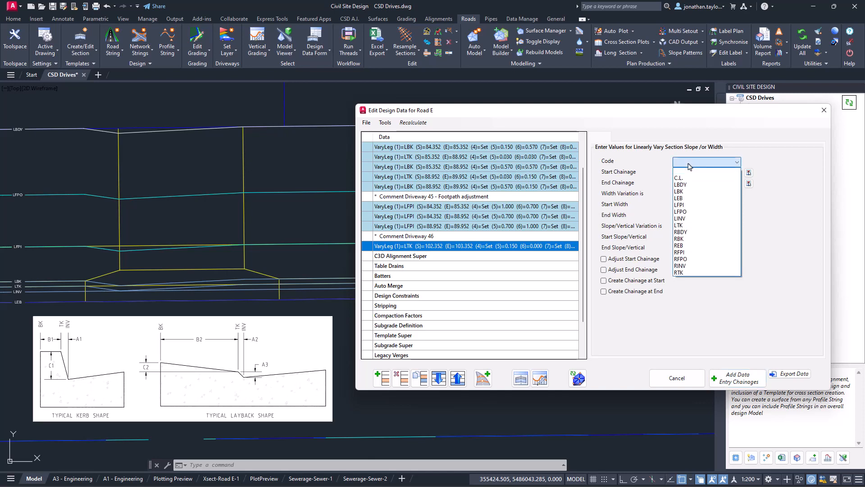
click(688, 191)
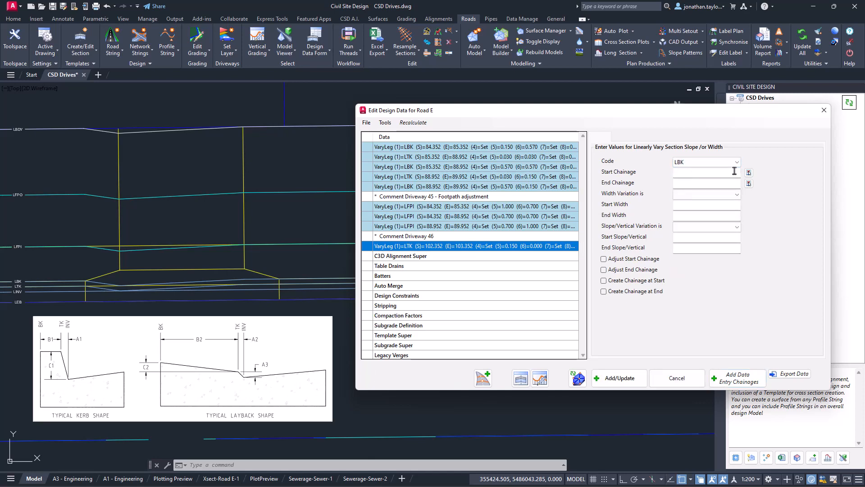
click(749, 172)
click(119, 269)
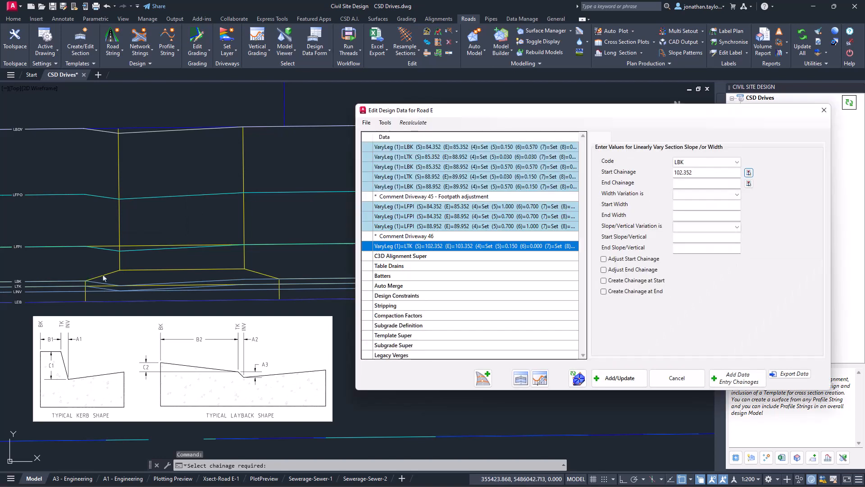
click(749, 184)
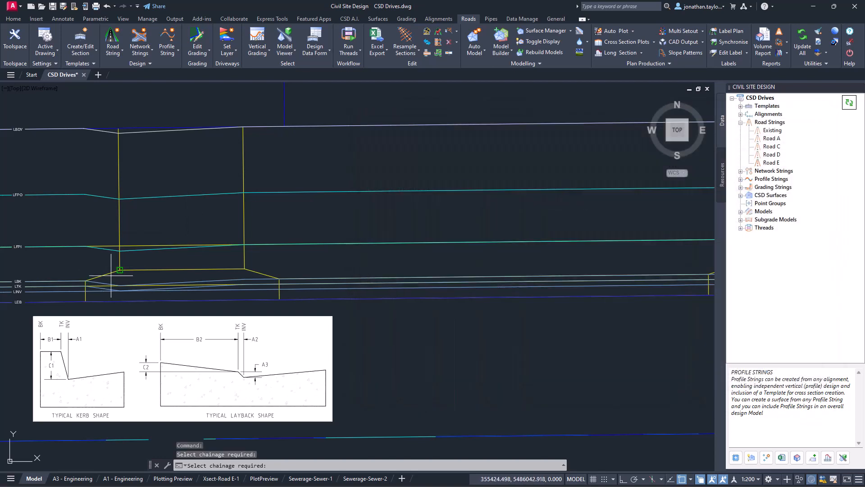
click(107, 271)
Make the LBK width variation Set, with a start width of 0.15 and an end width of 0.6
click(689, 194)
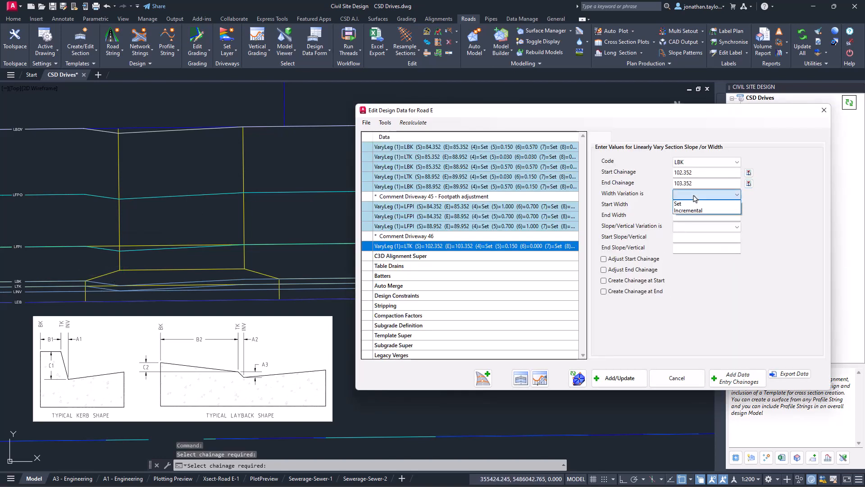
click(688, 204)
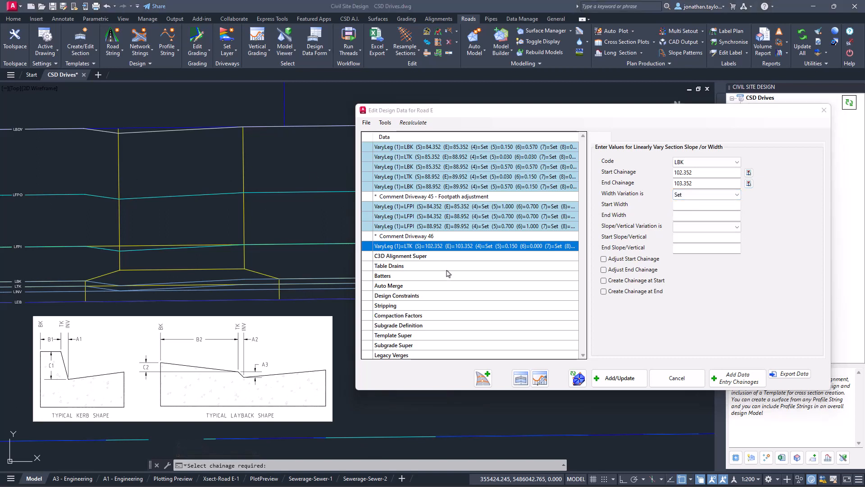
click(683, 204)
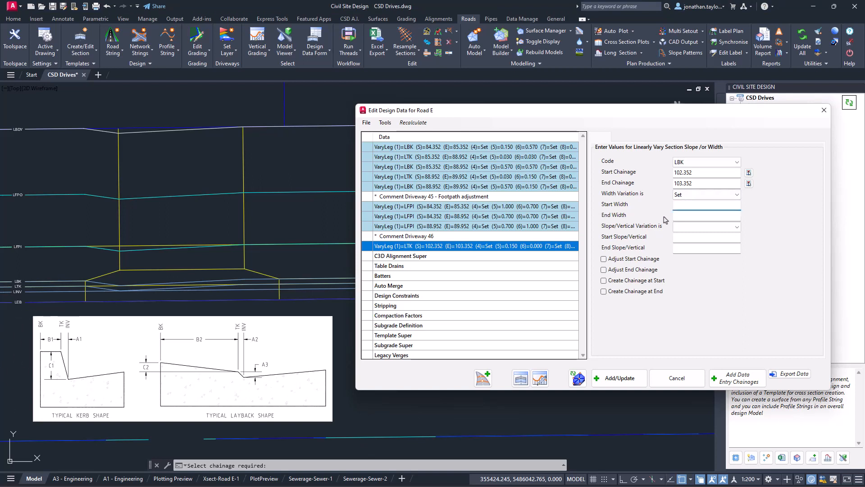
click(683, 217)
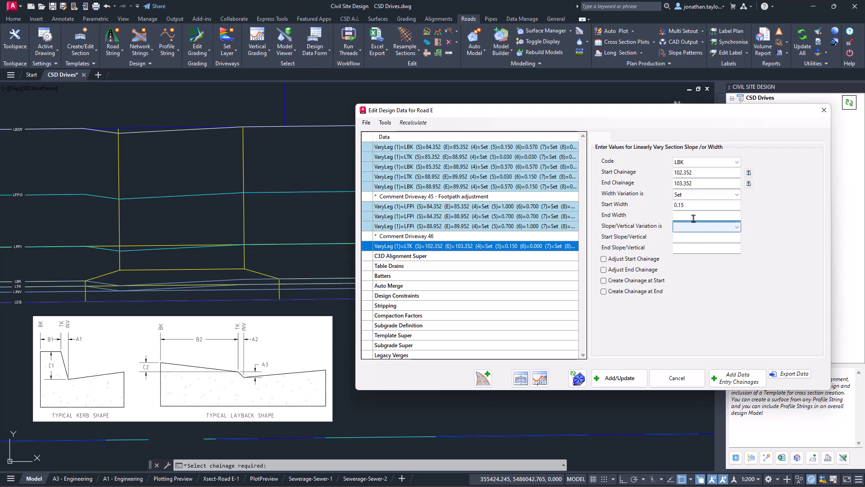
text(0)
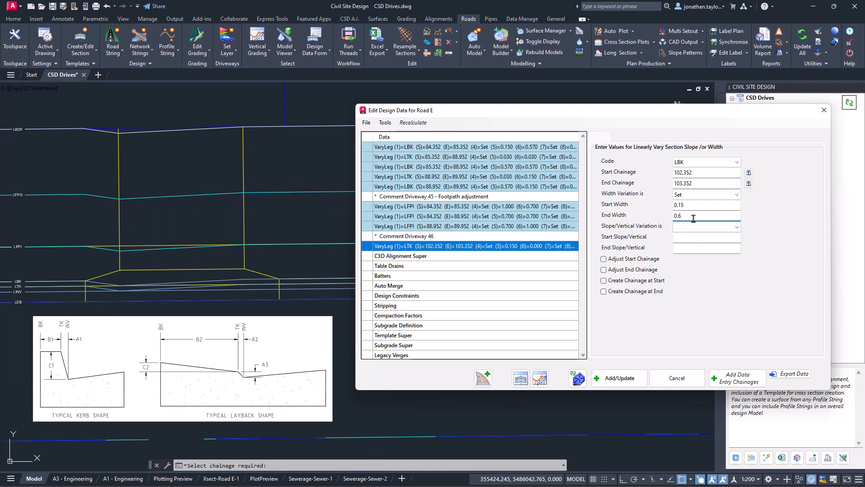
text(.6)
Make the LBK slope/vertical variation Set, from 0 at the start to 0.06 at the end, and add the variation
click(690, 227)
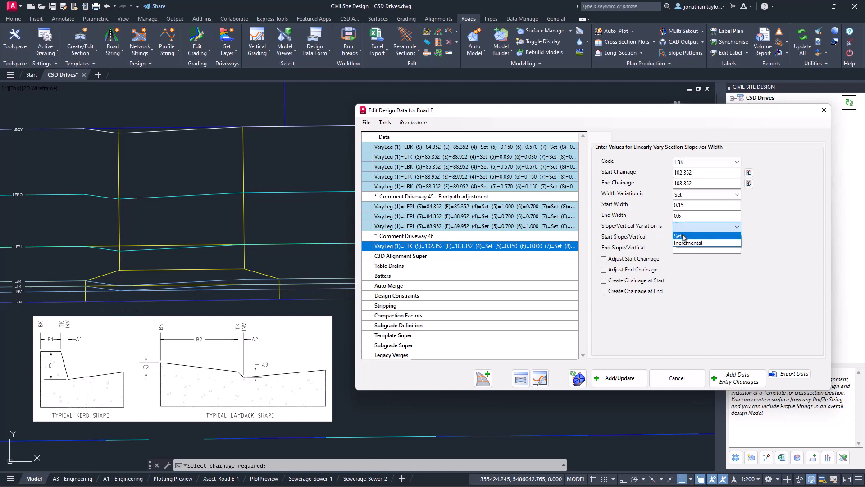
click(682, 236)
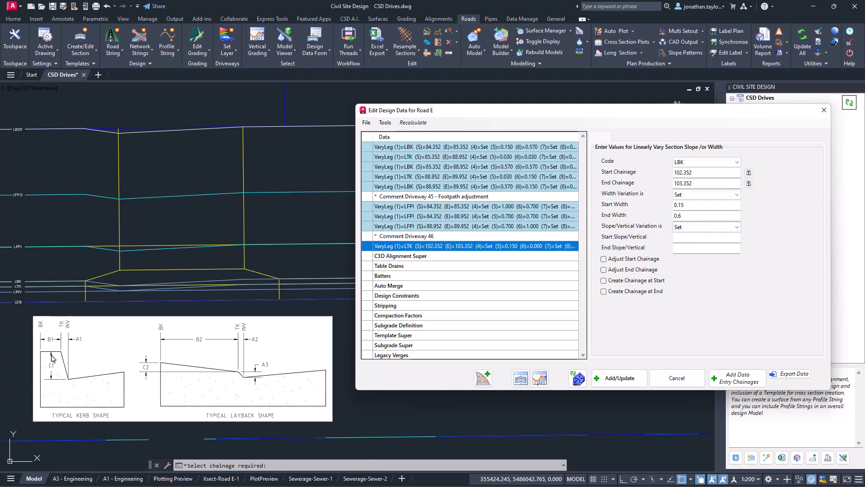
click(685, 239)
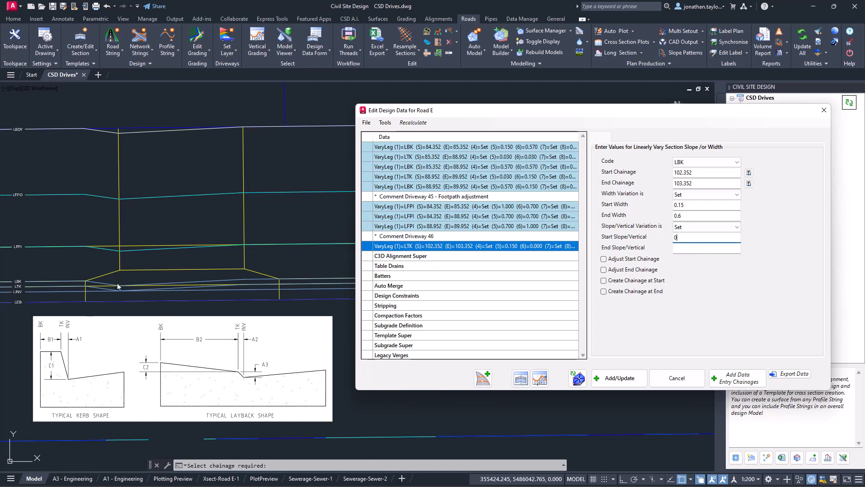
click(690, 249)
click(628, 382)
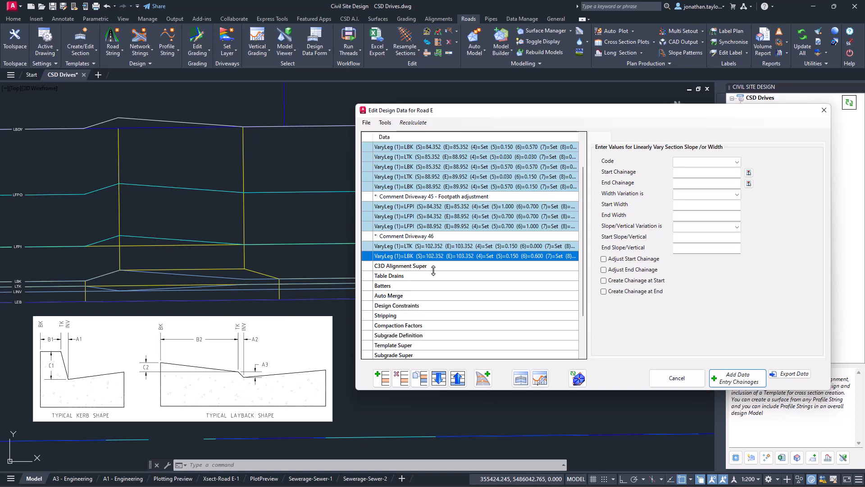
Set the next variation's code to LTK and pick chainages 103.352 to 106.952 from the inner corners of the driveway
click(696, 162)
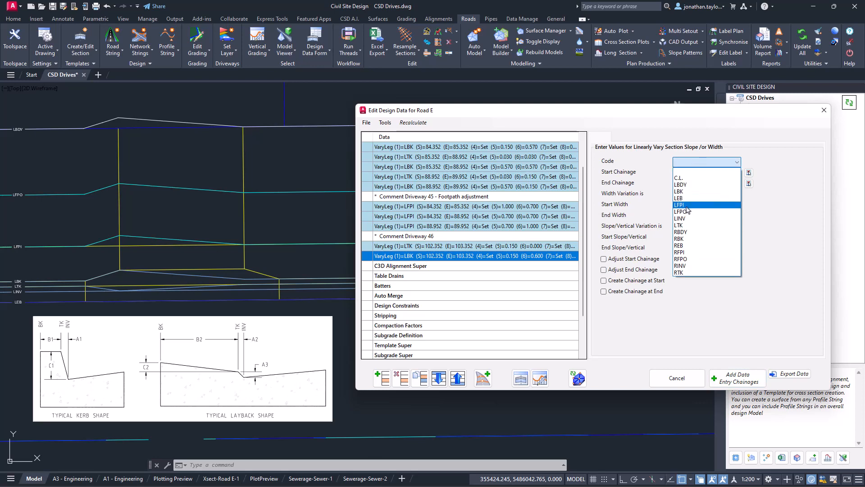
click(683, 226)
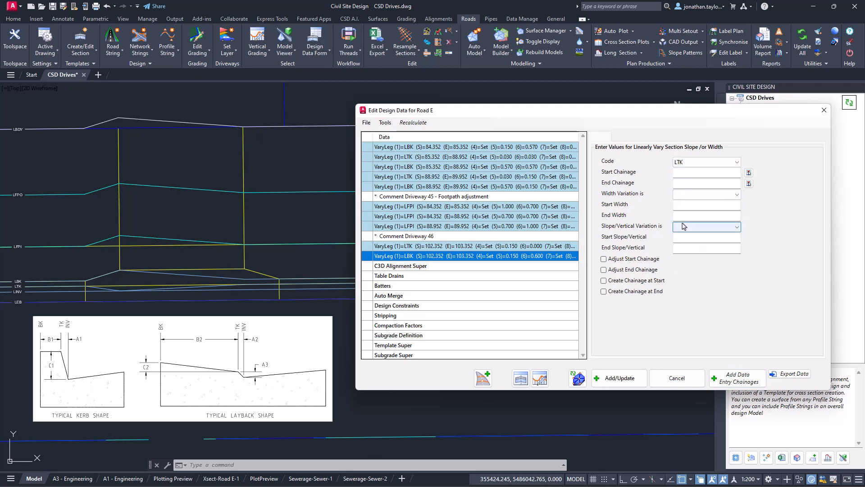
click(748, 173)
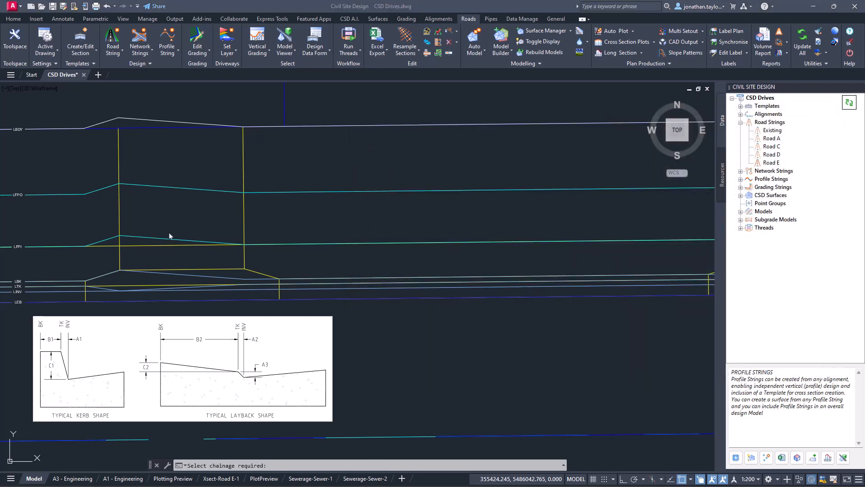
click(120, 270)
click(748, 184)
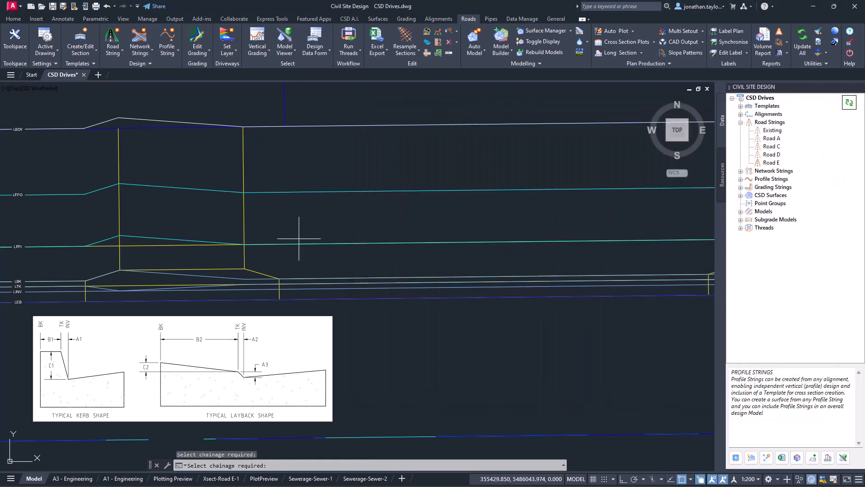
click(245, 269)
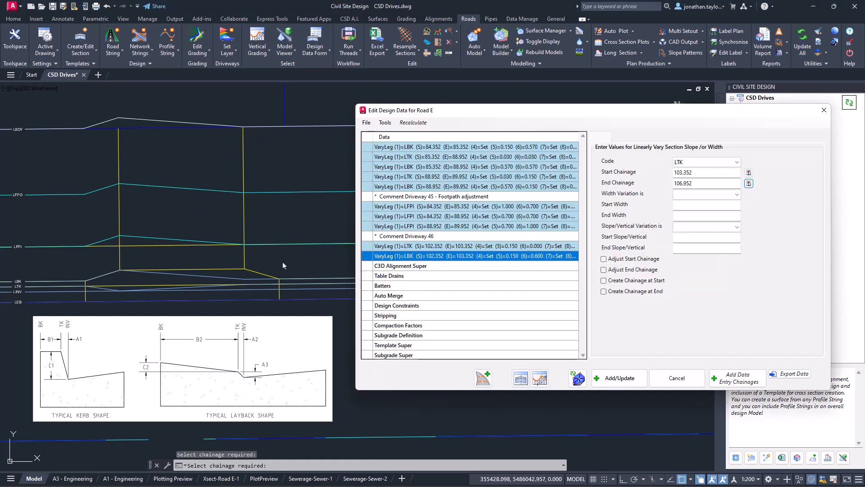
Make the LTK width variation between the splays Set, with start and end widths of 0
click(684, 197)
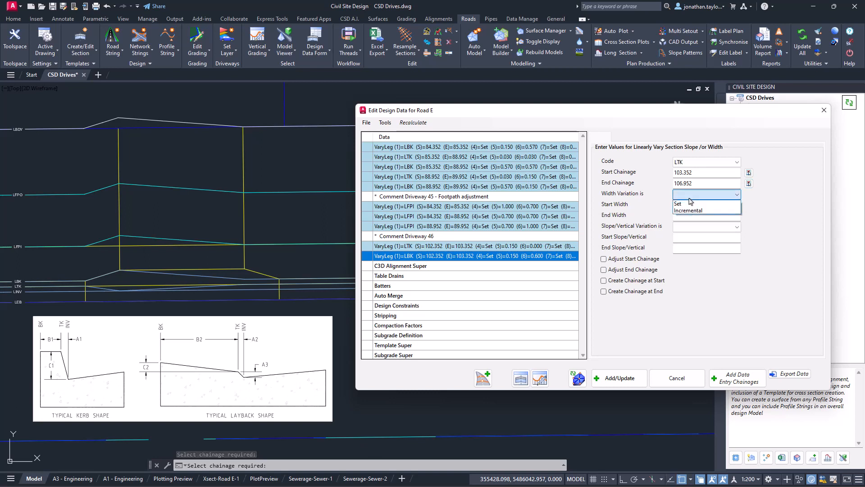
click(684, 204)
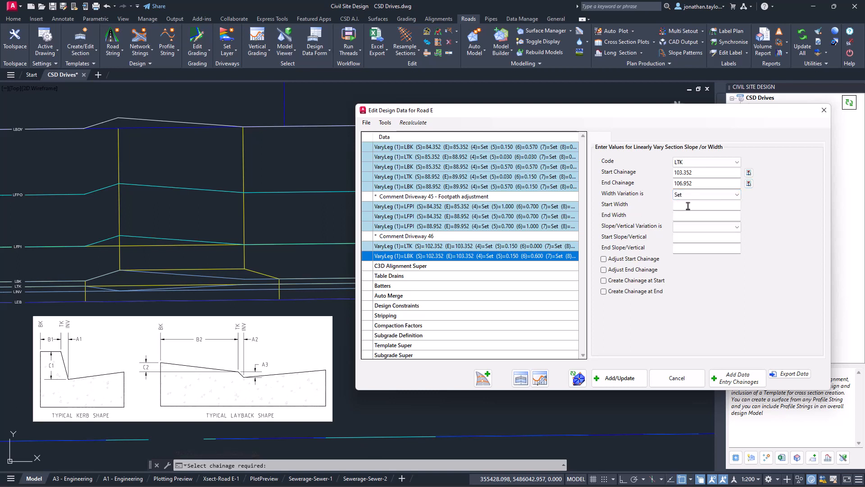
click(710, 207)
text(0)
click(692, 217)
text(0)
Make the LTK slope/vertical variation Set with start and end values of 0, and add the variation
click(691, 227)
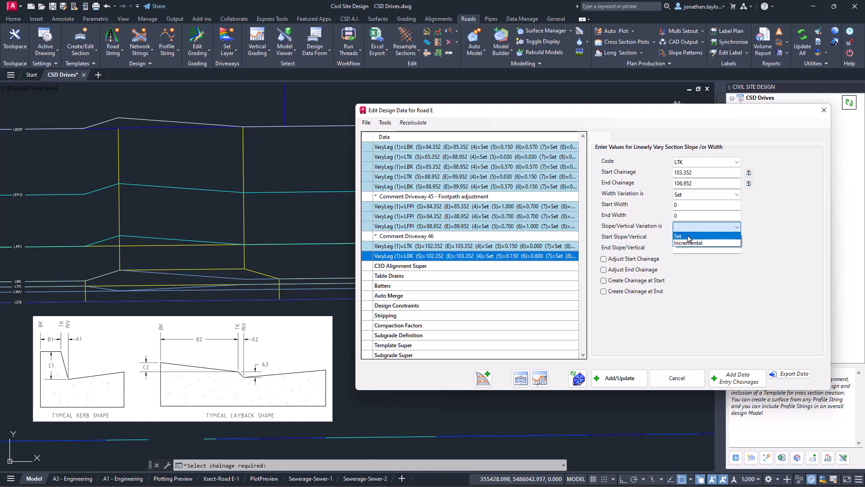
click(688, 237)
click(686, 239)
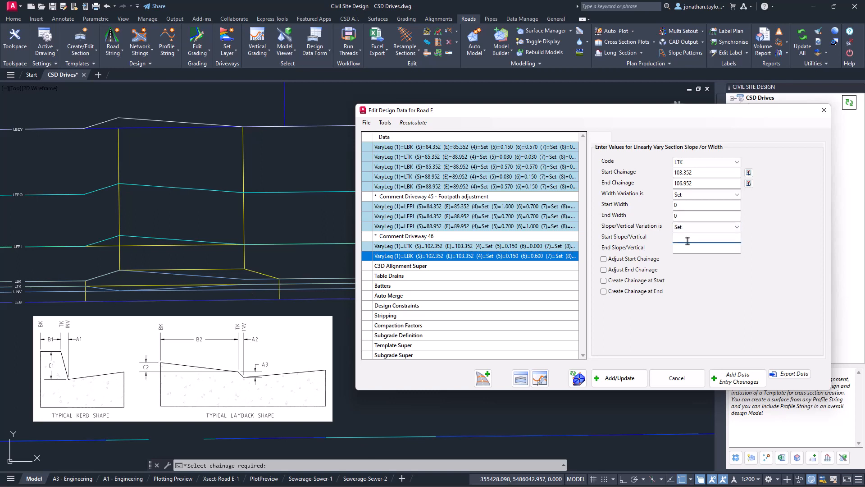
click(689, 248)
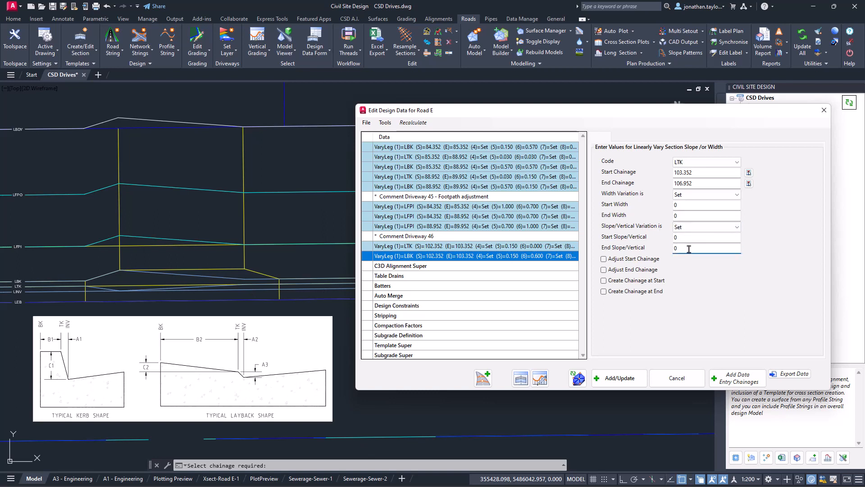
click(616, 380)
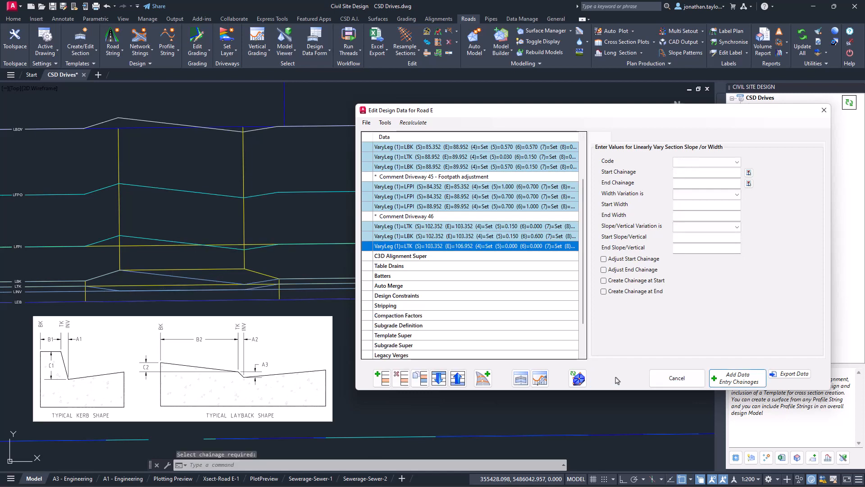
Duplicate the LTK variation from 103.352 to 106.952 and change the copy's code to LBK
click(247, 292)
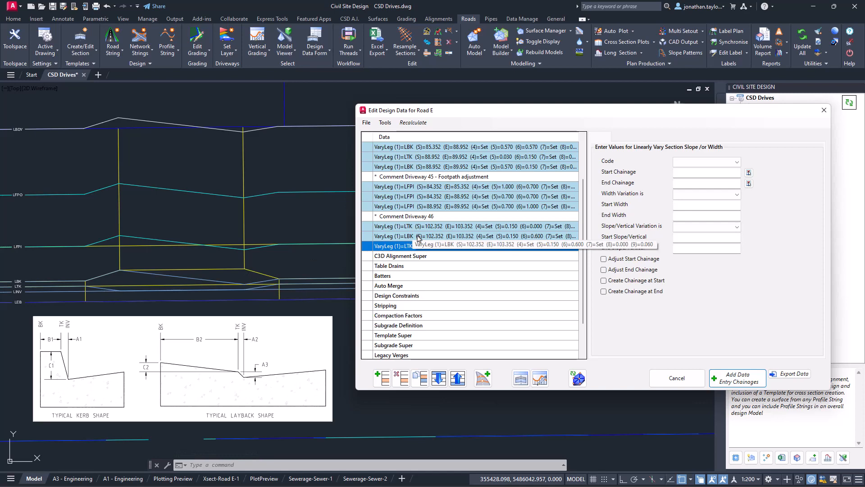
click(421, 381)
click(412, 256)
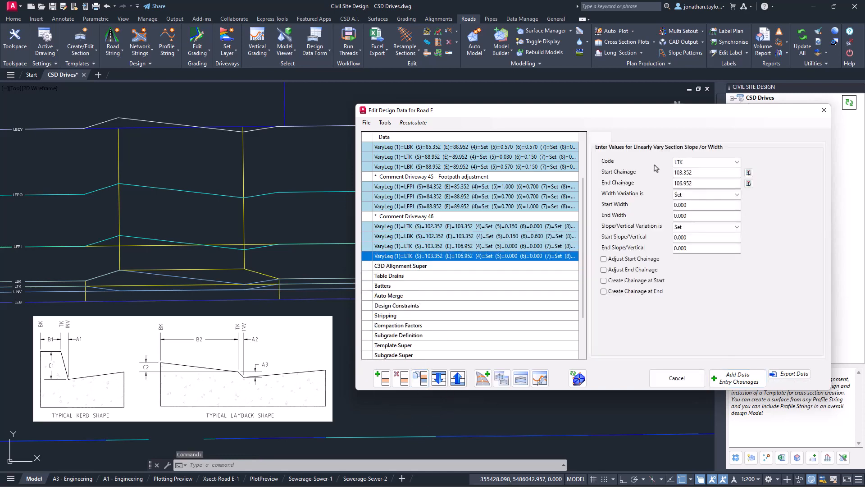
click(700, 162)
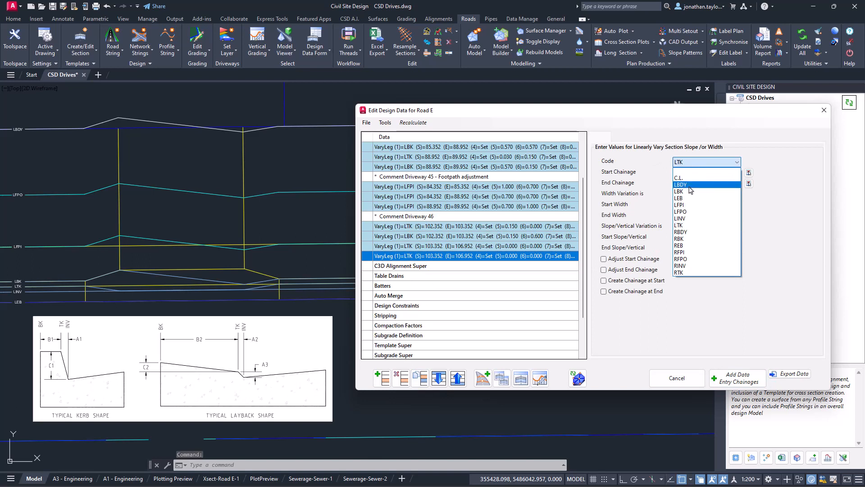
click(690, 192)
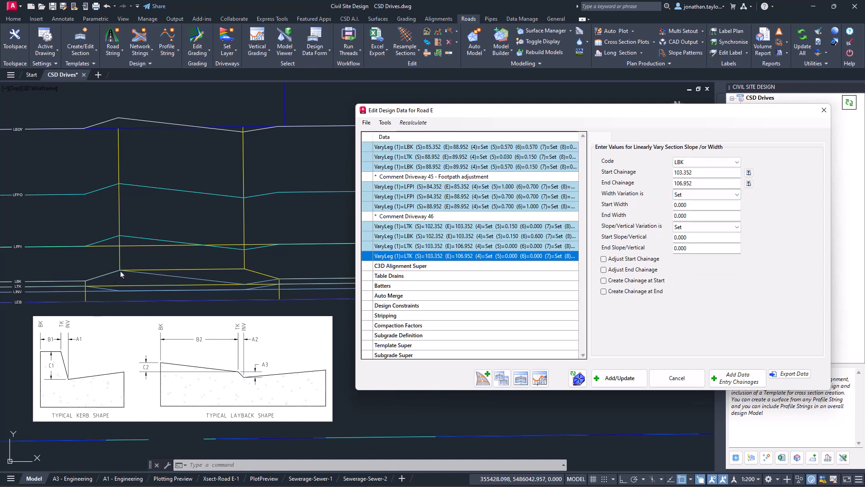
Set both the start width and the end width of the copied LBK variation to 0.6
double_click(702, 205)
text(0.6)
drag(701, 217, 639, 215)
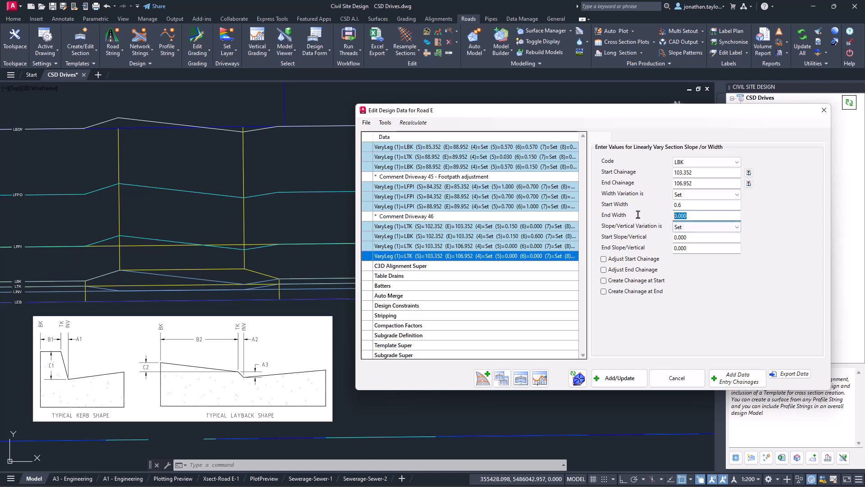
text(0.6)
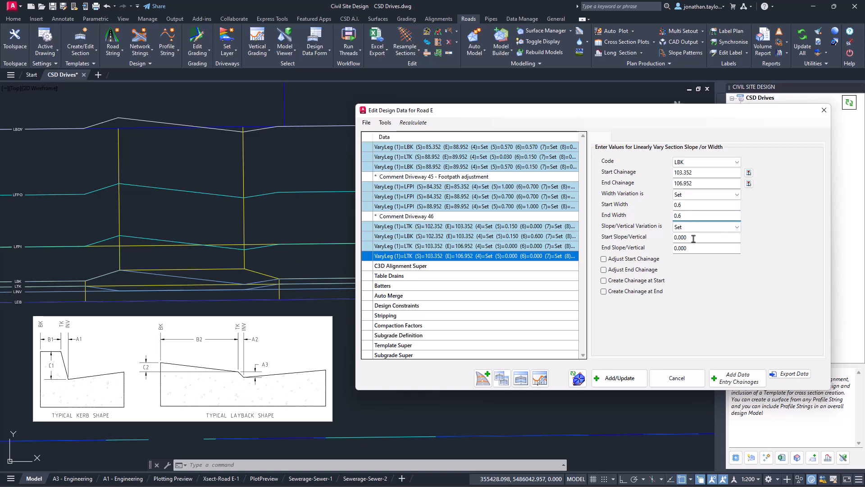
Set the copied LBK variation's start and end slope/vertical values to 0.06 and update the entry
drag(694, 237, 635, 239)
text(0.)
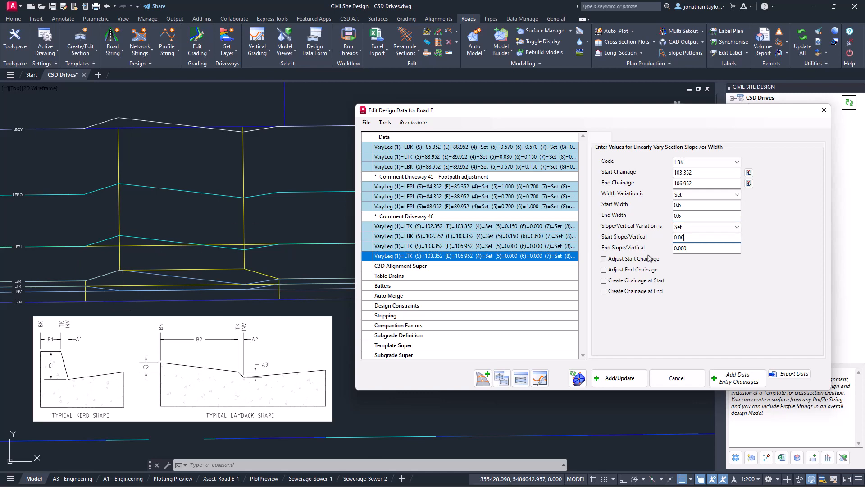
drag(686, 249, 650, 253)
text(0.06)
click(614, 381)
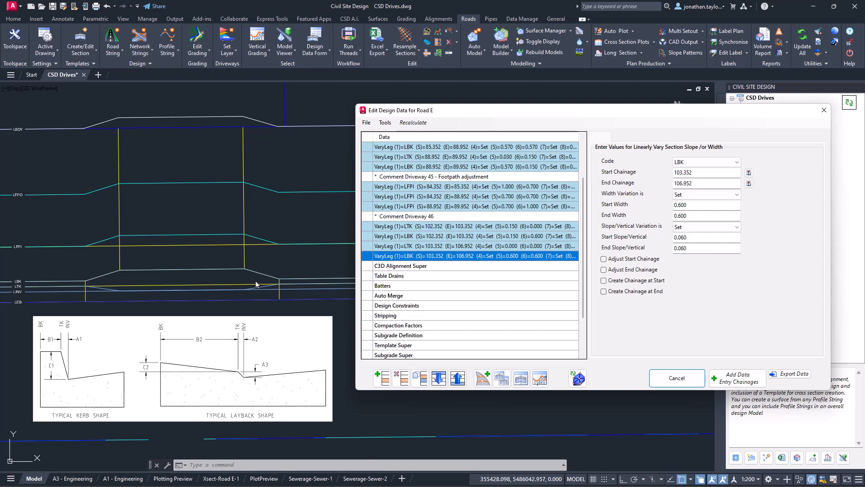
Append a Linearly Vary Section Slope &/or Width entry to the Driveway 46 data, using code LTK
click(382, 377)
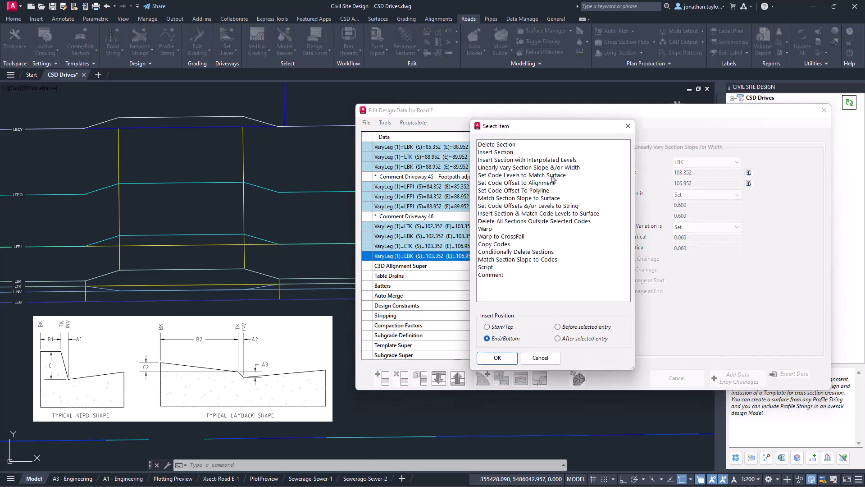
click(555, 167)
click(498, 357)
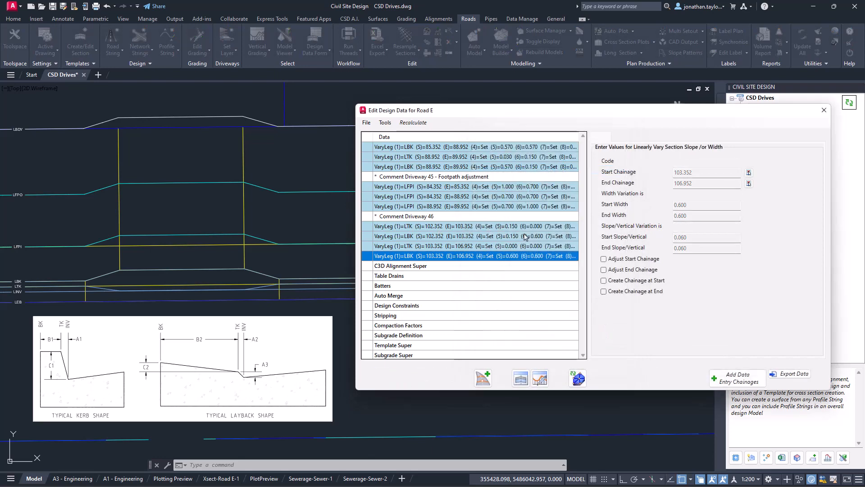
click(695, 162)
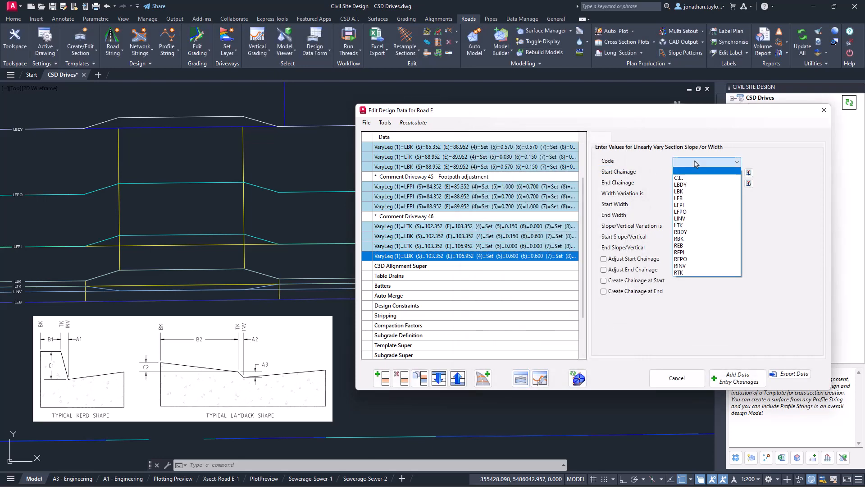
click(679, 225)
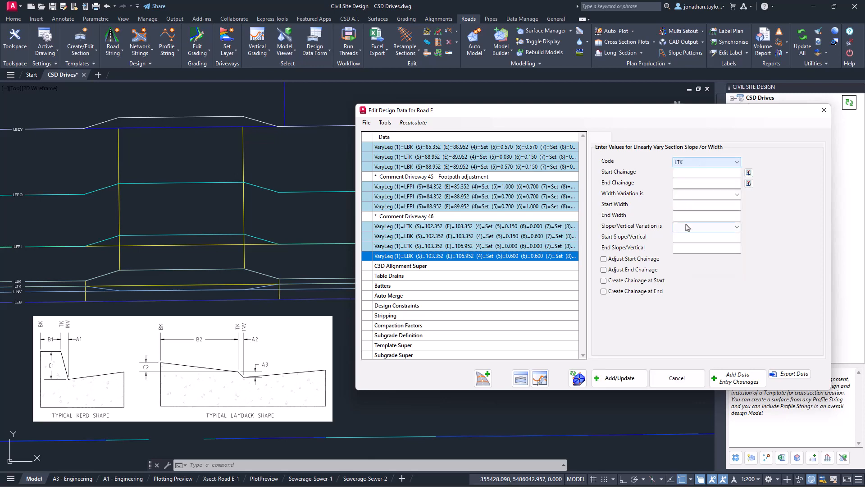
Pick the new LTK variation's start chainage of 106.952 and end chainage of 107.952 from the layback transition in the drawing
click(748, 172)
click(276, 276)
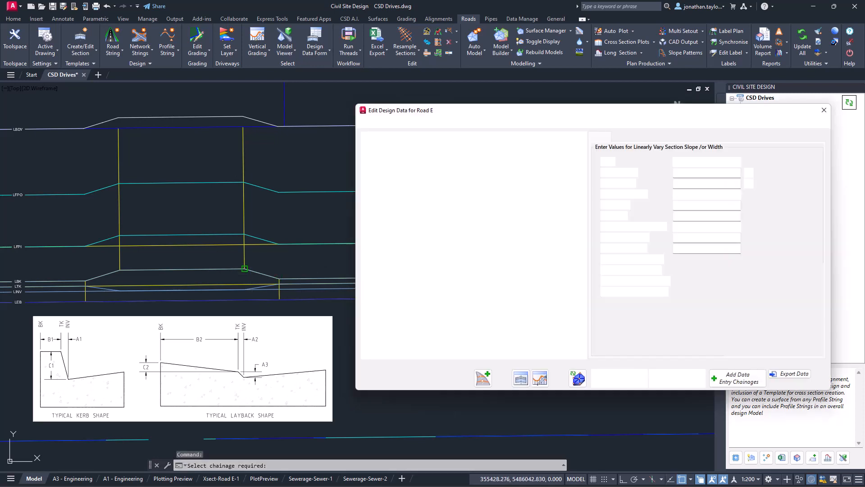
click(748, 184)
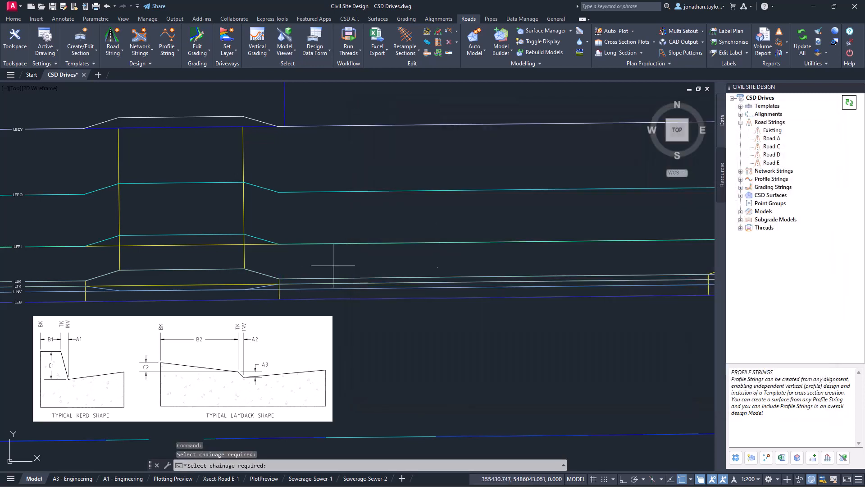
click(280, 280)
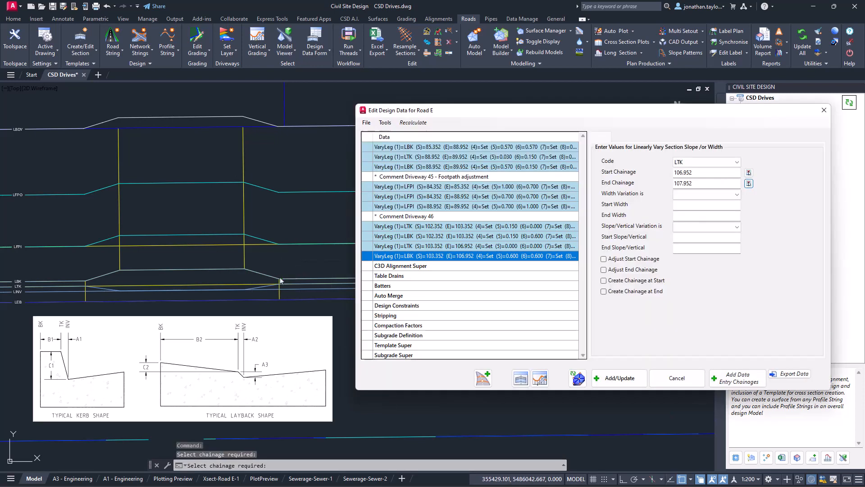
Make the LTK width variation Set, with a start width of 0 and an end width of 0.15
click(712, 194)
click(701, 204)
click(689, 205)
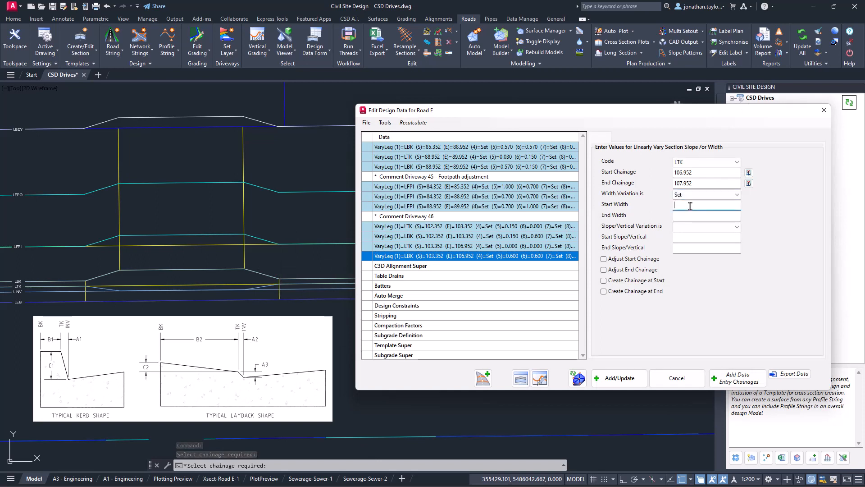
text(0)
click(690, 214)
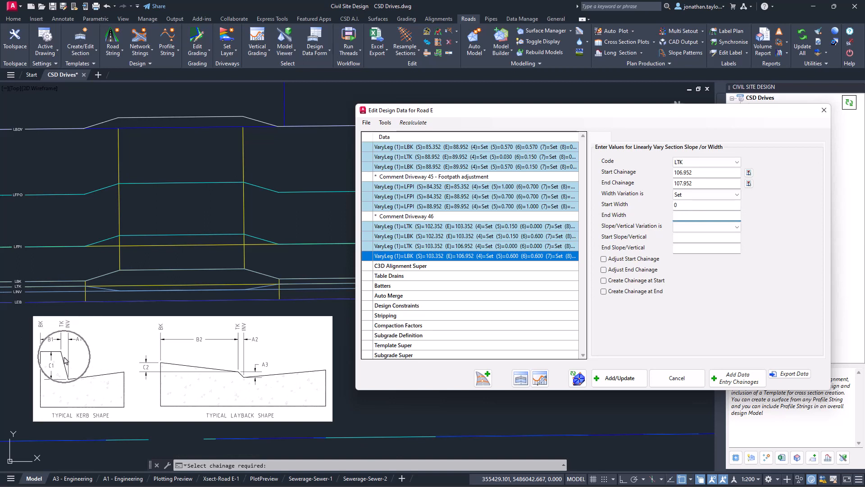
Make the LTK slope/vertical variation Set with a start value of 0 and an end value of 0.125, and add the entry
click(691, 226)
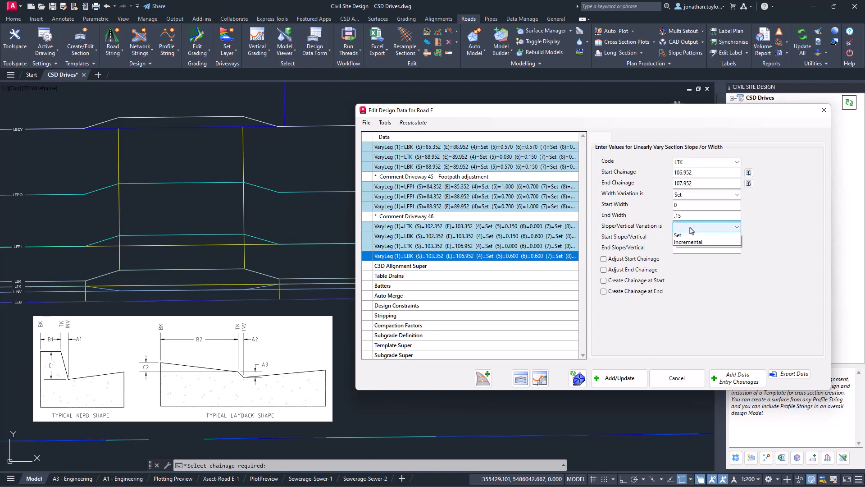
click(682, 234)
click(684, 240)
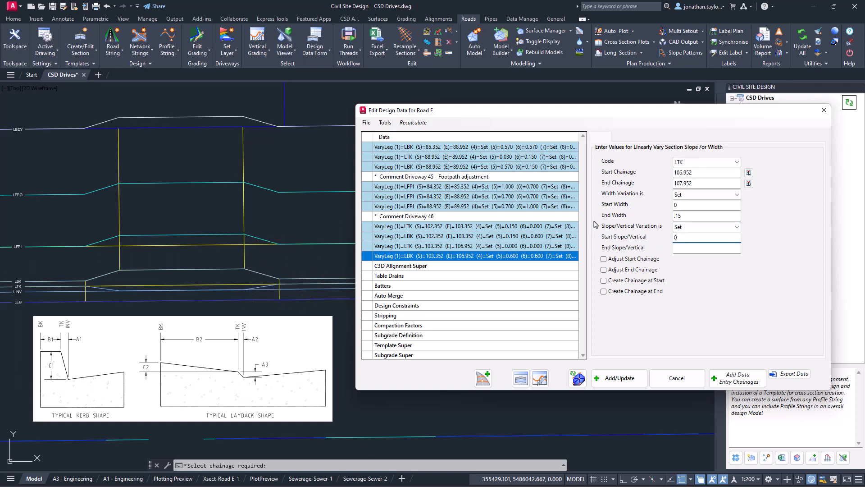
click(695, 248)
click(620, 383)
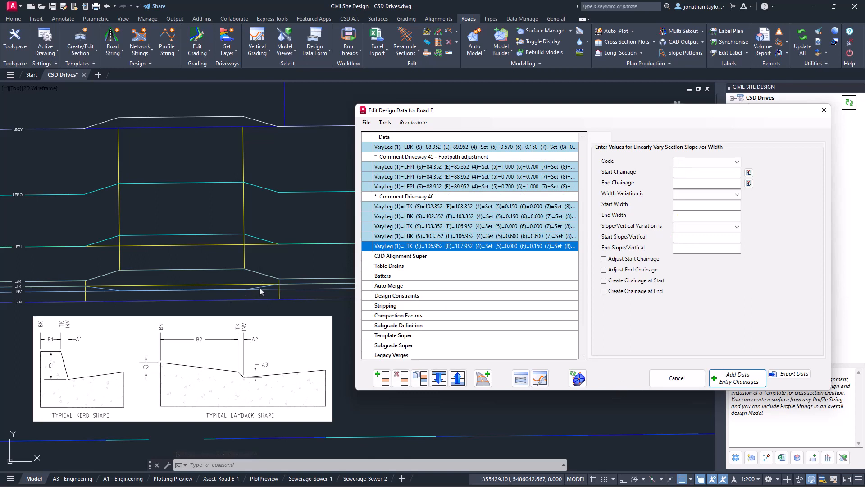
Duplicate the LTK variation from 106.952 to 107.952 and change the copy's code to LBK
click(419, 381)
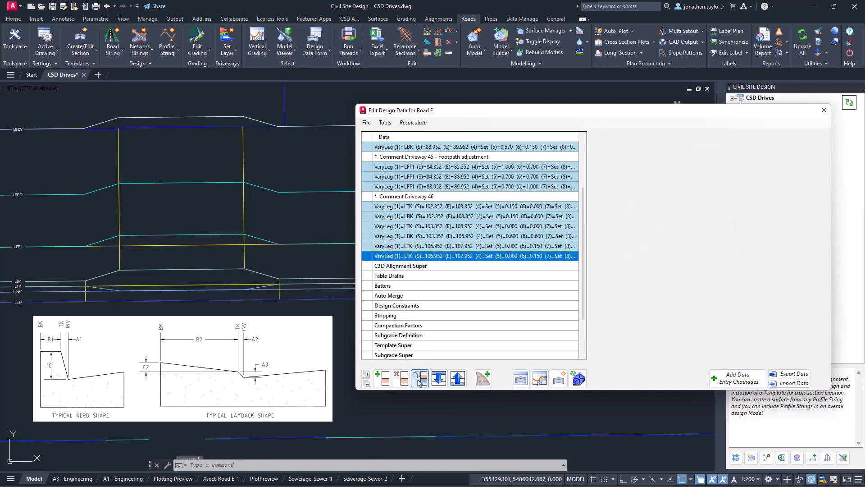
click(428, 257)
click(696, 162)
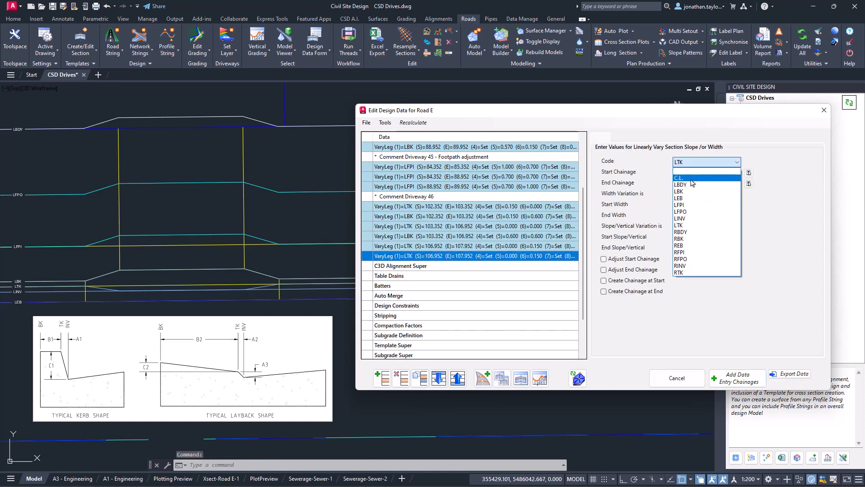
click(680, 191)
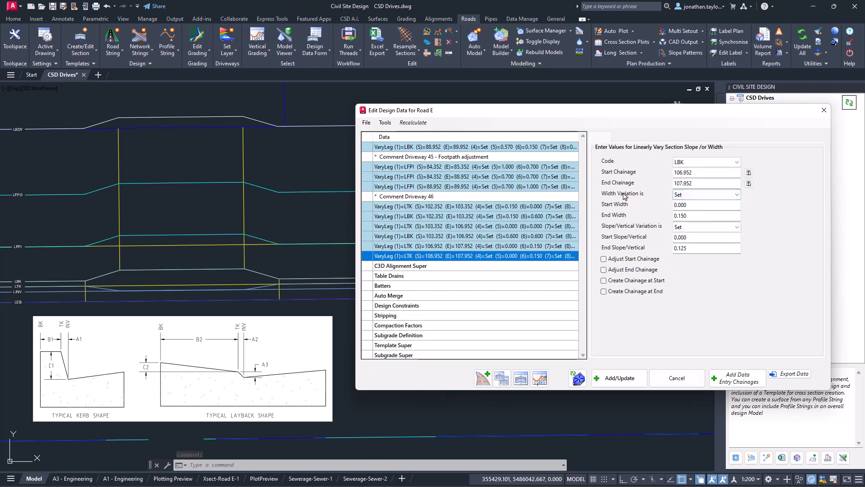
Set the start width of the copied LBK variation from 106.952 to 107.952 to 0.6
key(Tab)
key(Tab)
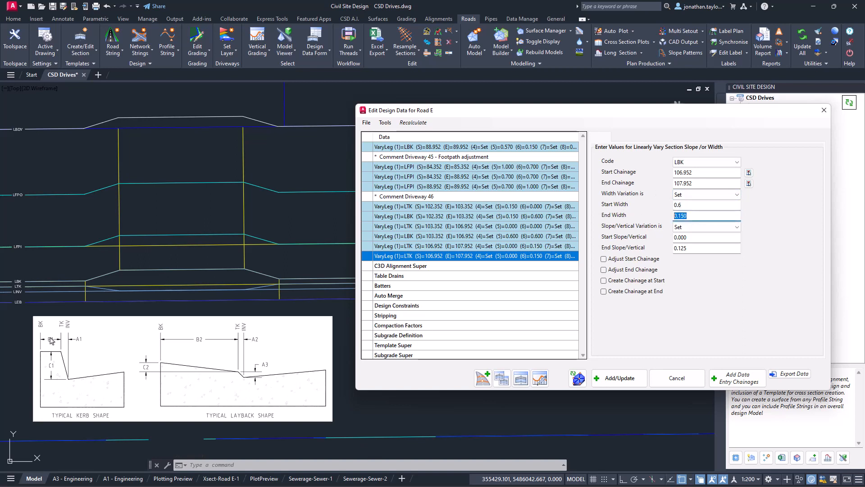
key(ctrl)
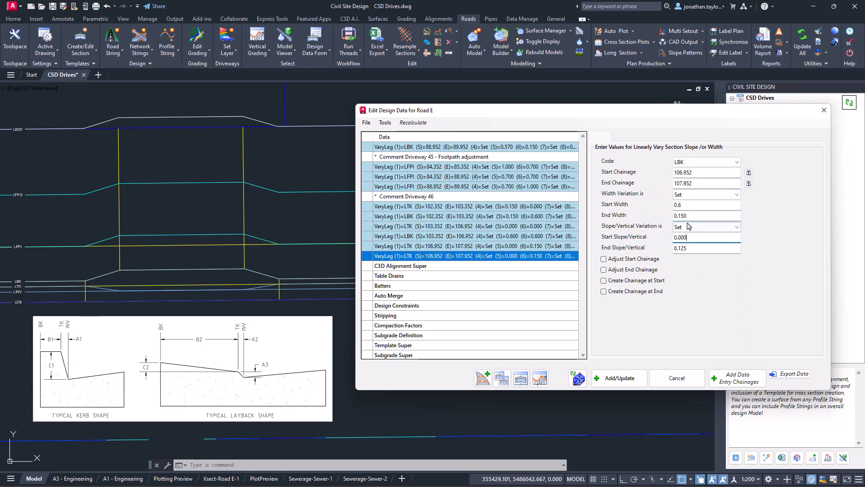
click(689, 217)
click(683, 228)
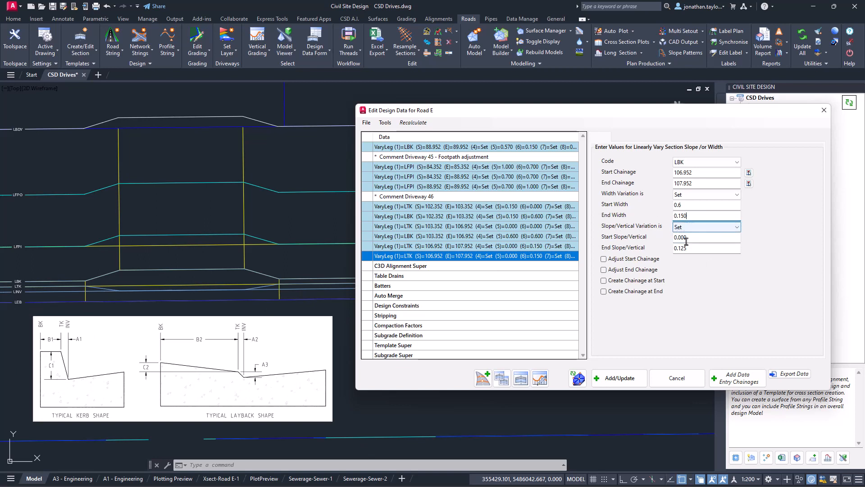
Set the copied LBK variation's start slope/vertical to 0.06 and end slope/vertical to 0, and update the entry
key(Tab)
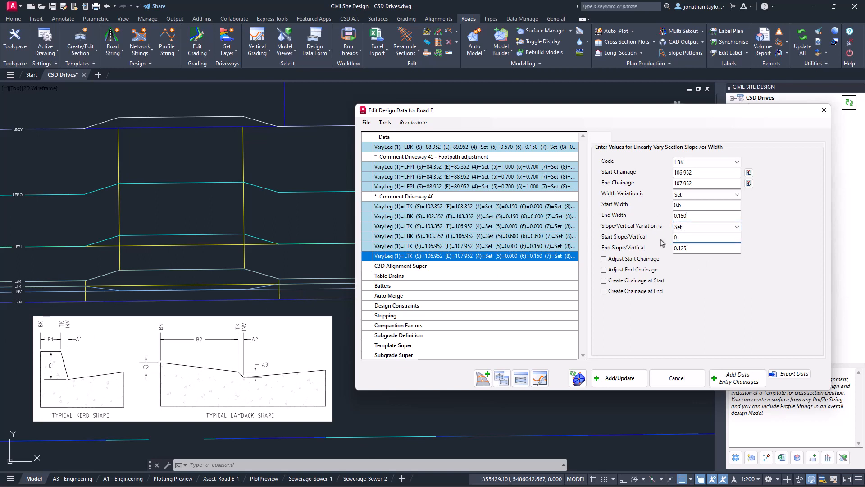
key(Tab)
text(0)
click(620, 378)
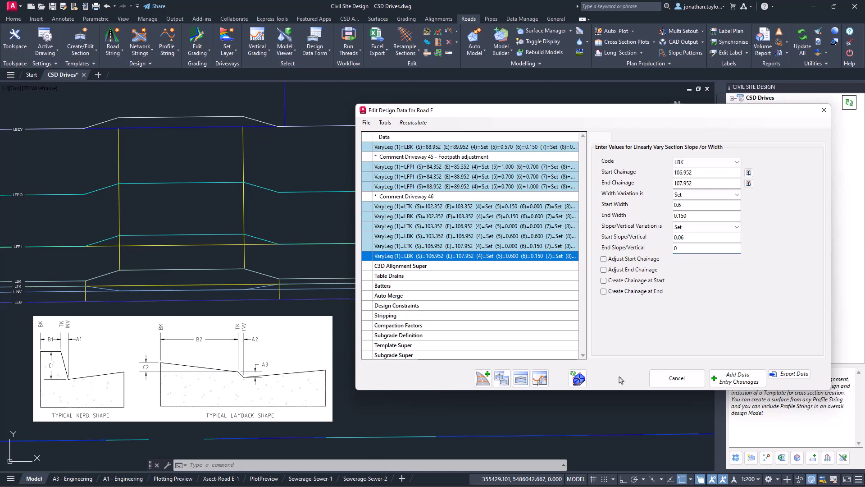
Open the 3D model of Road E and examine the Driveway 46 layback and its kerb transitions at both ends
click(577, 379)
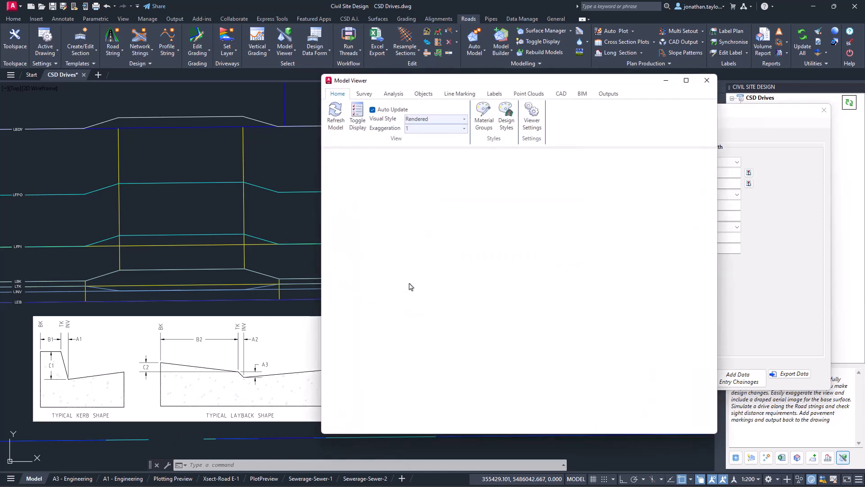
scroll(551, 359, up, 5)
middle_drag(589, 342, 553, 331)
scroll(552, 331, up, 5)
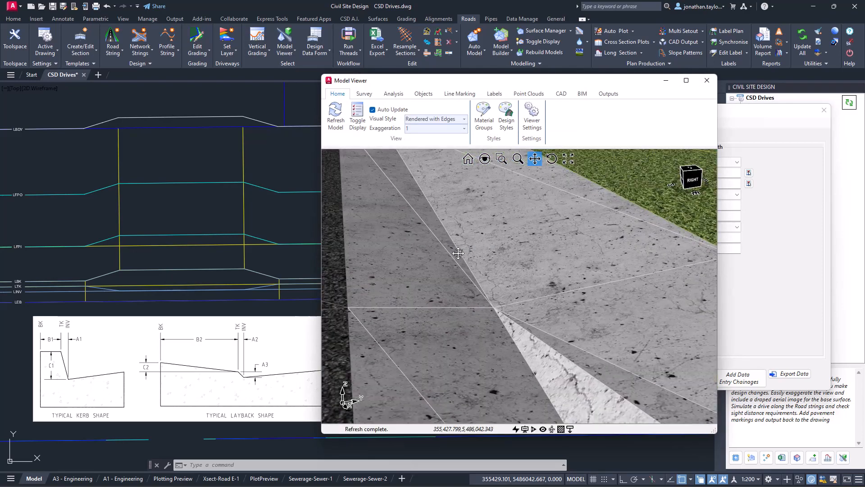
scroll(480, 310, down, 5)
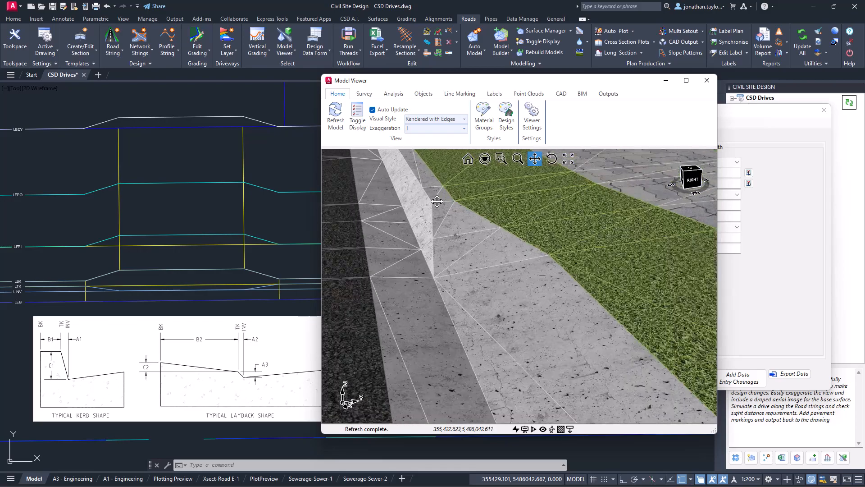
middle_drag(454, 249, 480, 326)
scroll(538, 261, down, 4)
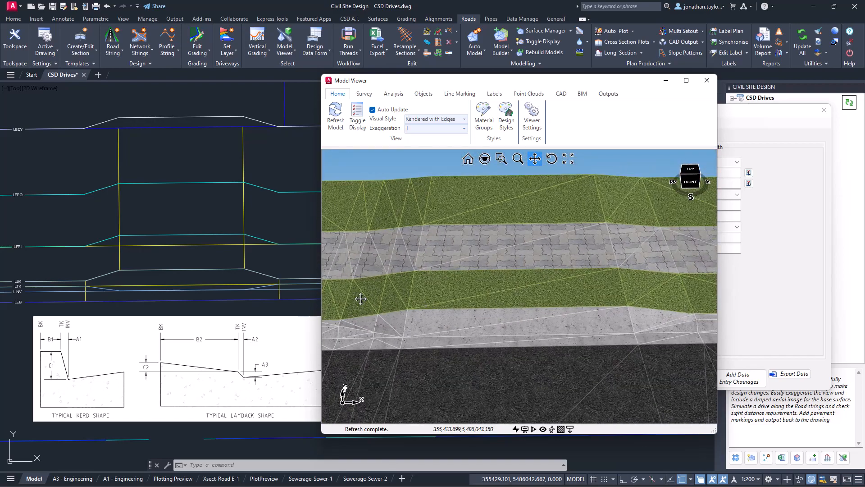